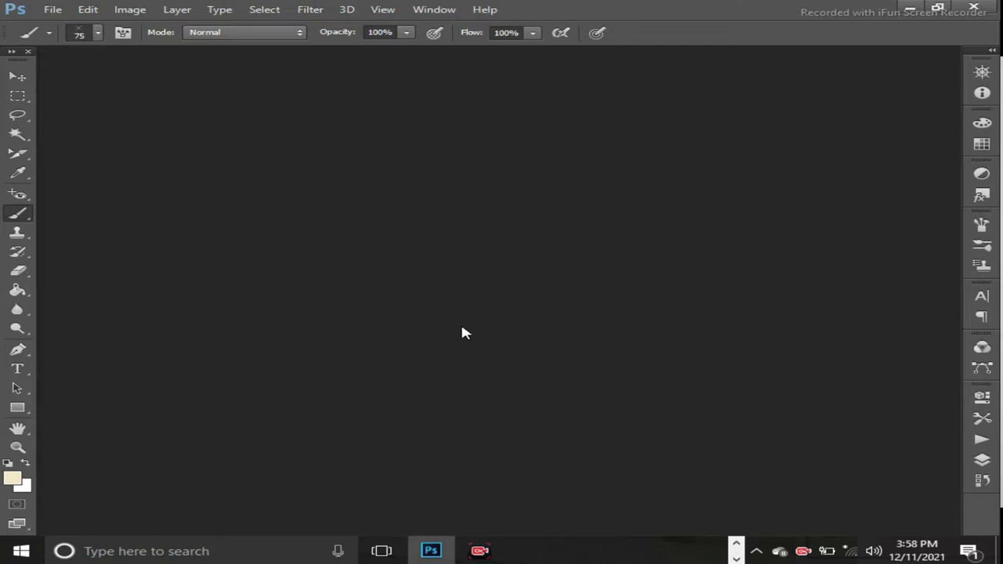
Start a new document at Default Photoshop Size, 504 x 360, with width and height in pixels
{"action": "left_click", "coordinate": [52, 10]}
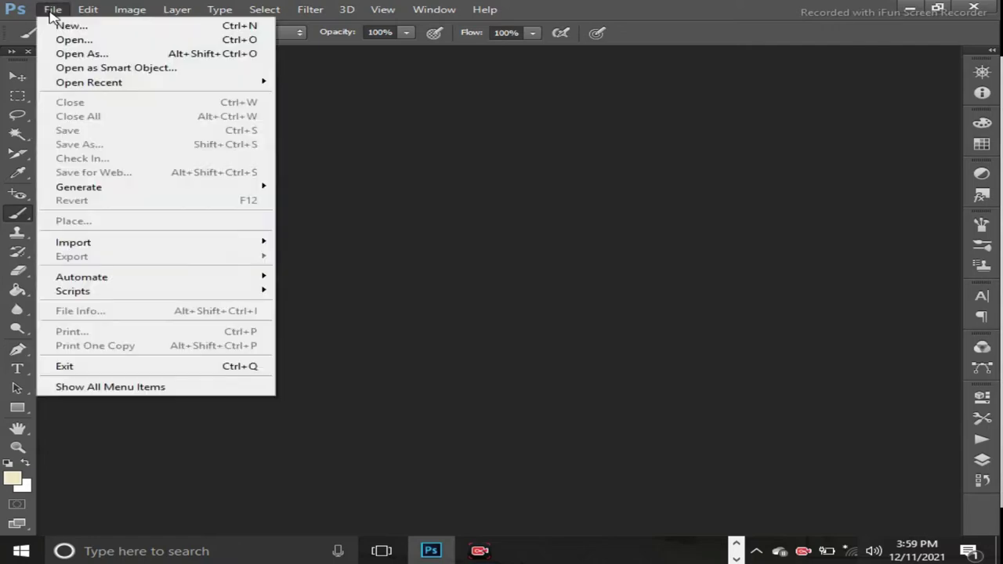
{"action": "left_click", "coordinate": [93, 31]}
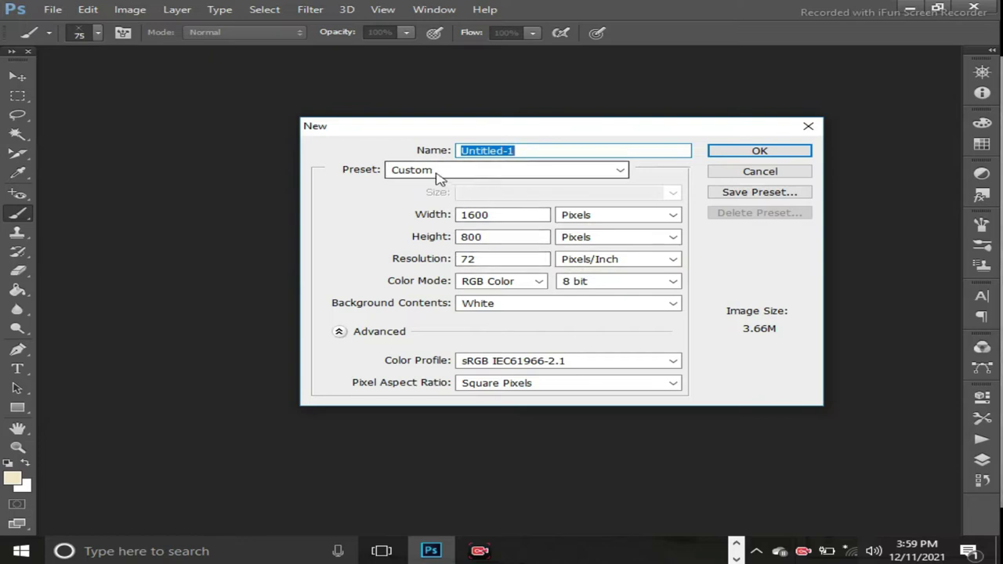
{"action": "left_click", "coordinate": [620, 173]}
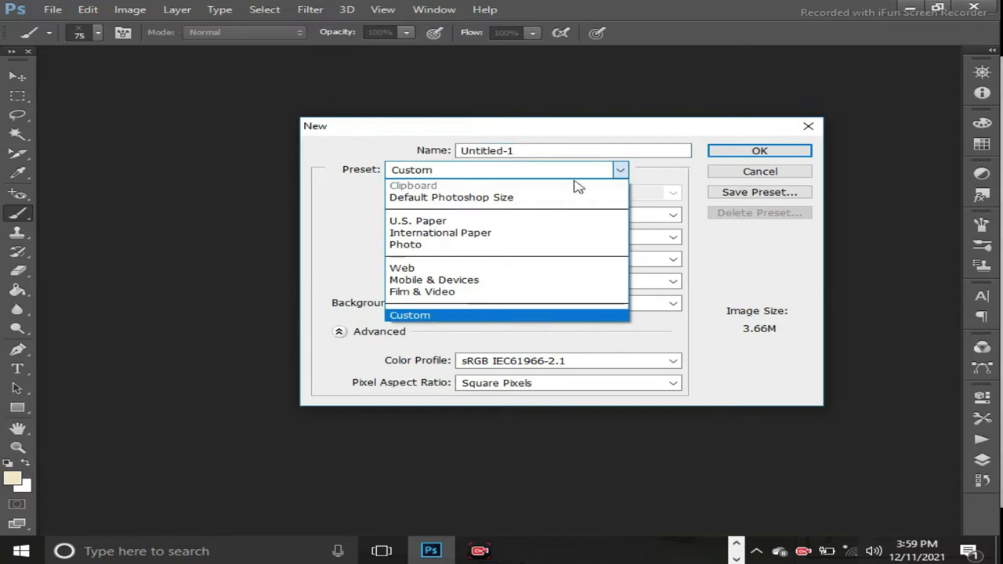
{"action": "left_click", "coordinate": [523, 200]}
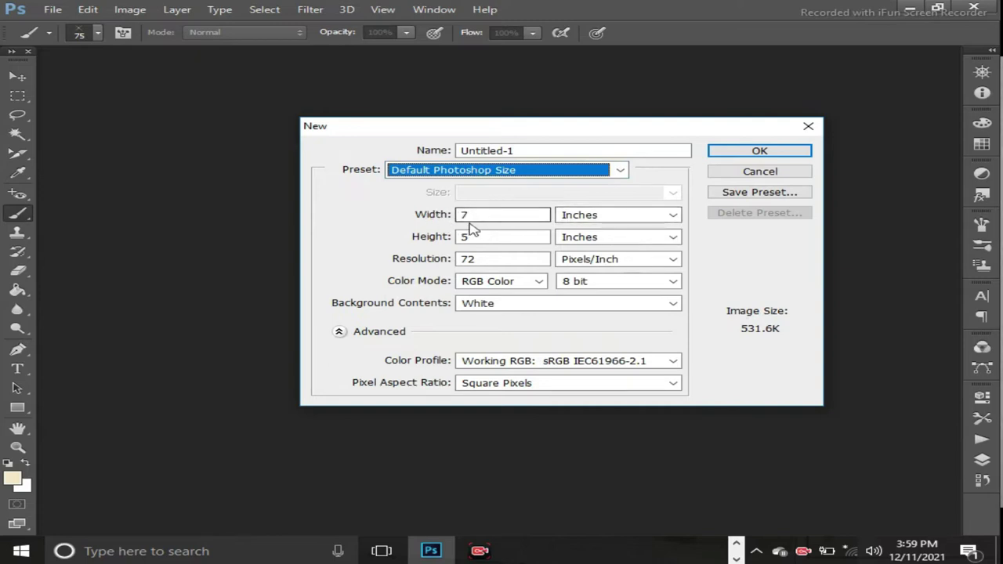
{"action": "left_click", "coordinate": [672, 215]}
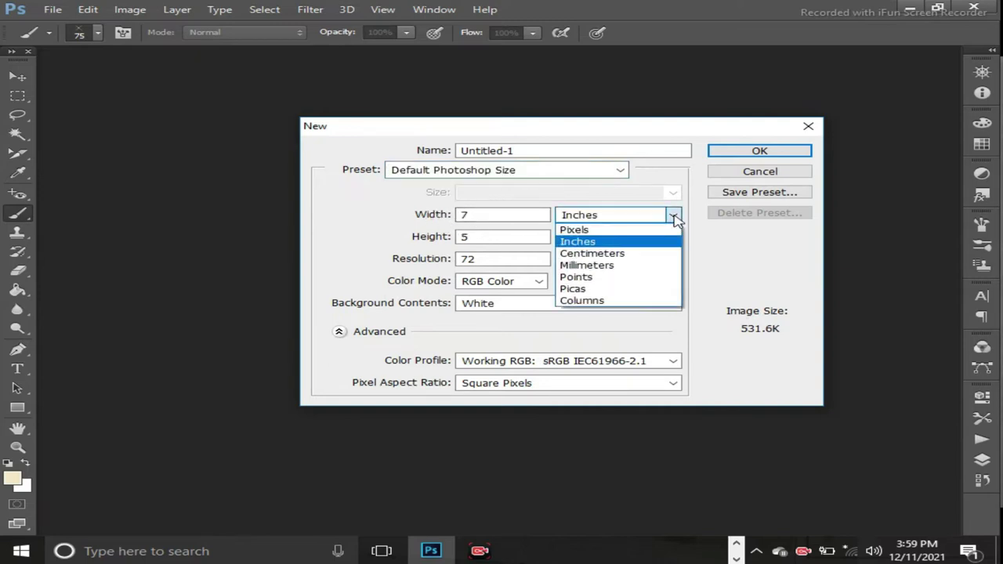
{"action": "left_click", "coordinate": [631, 229]}
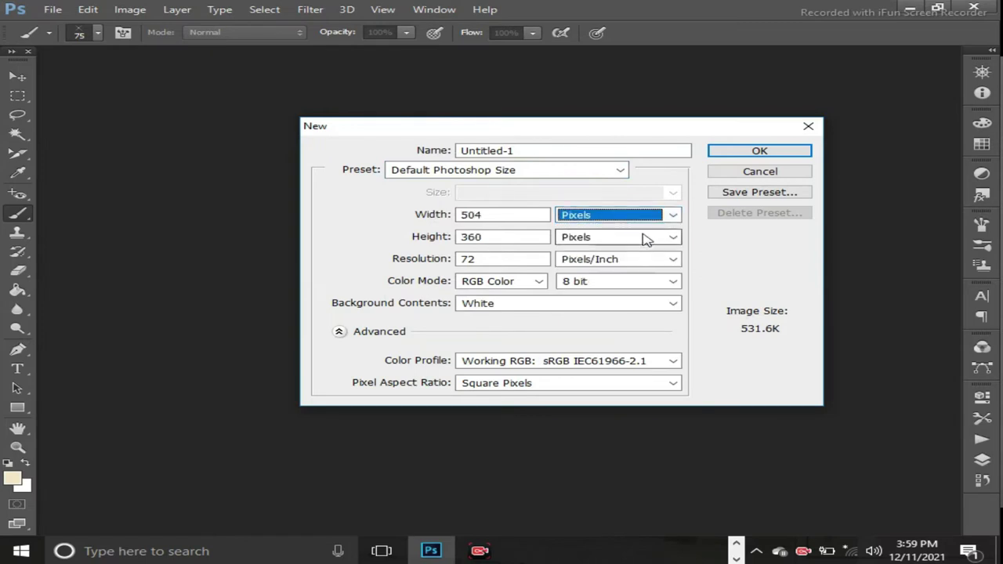
{"action": "left_click", "coordinate": [673, 239]}
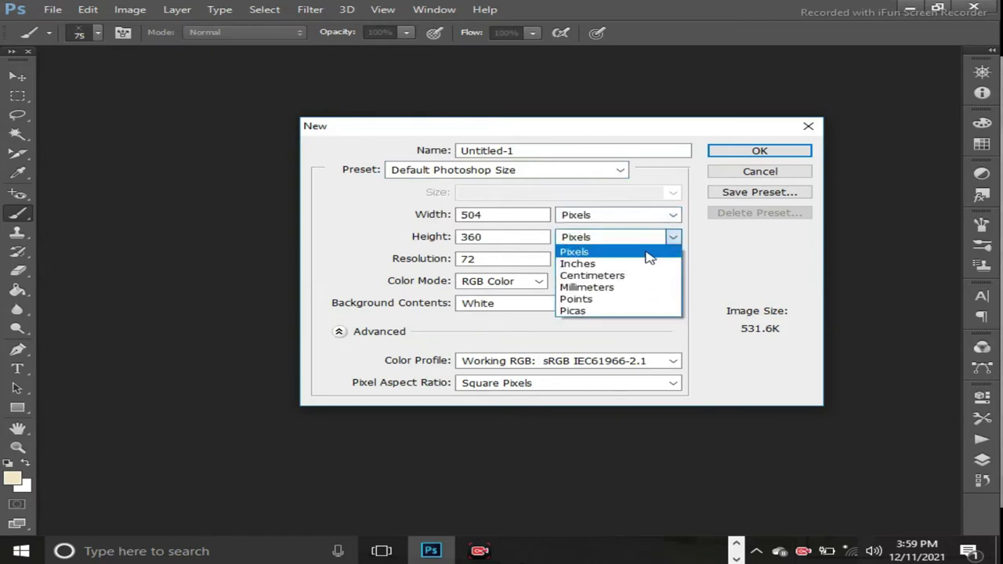
{"action": "left_click", "coordinate": [396, 208]}
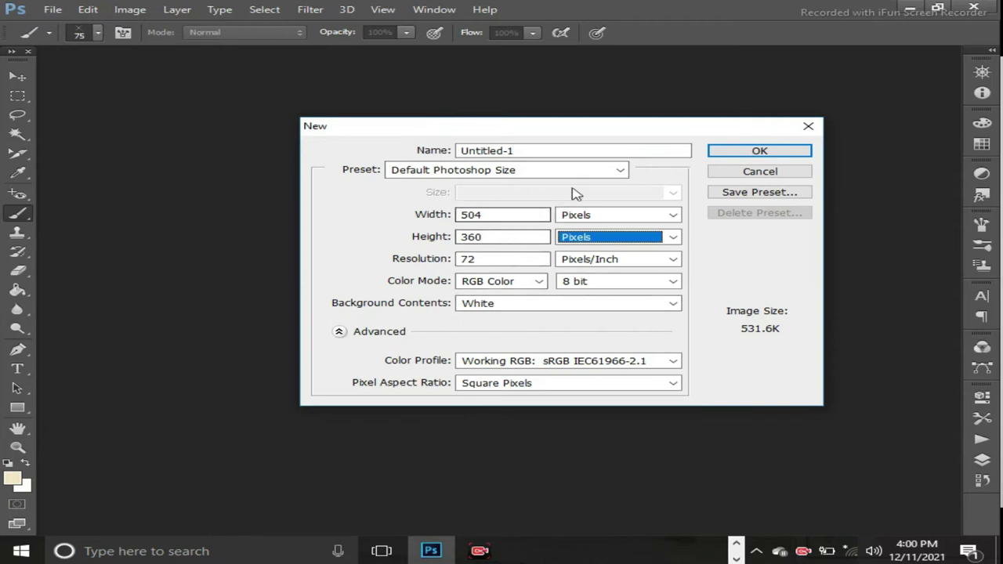
Try the U.S. Paper preset, then switch the new document to Web, 800 x 600 pixels
{"action": "left_click", "coordinate": [627, 169]}
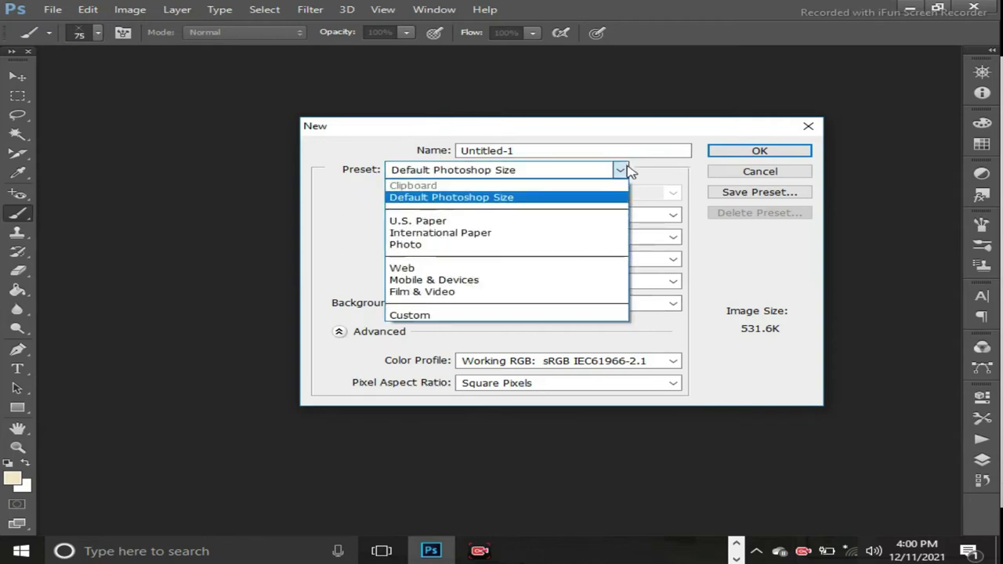
{"action": "left_click", "coordinate": [539, 224]}
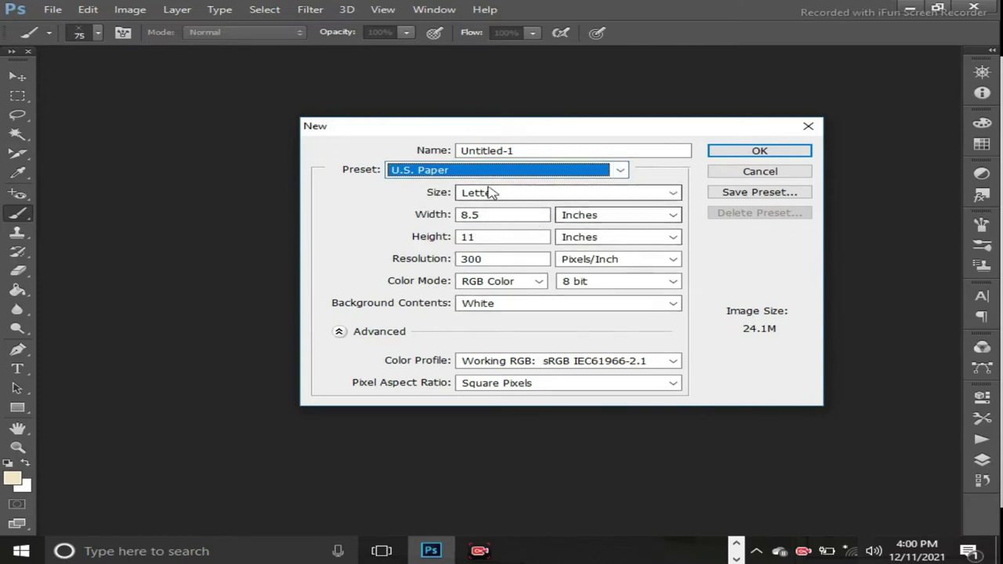
{"action": "left_click", "coordinate": [621, 170]}
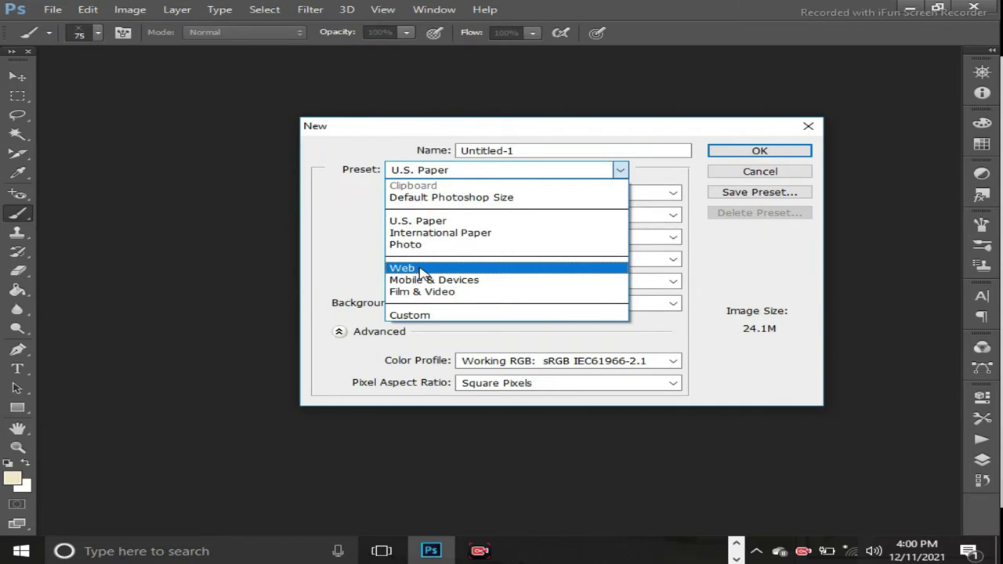
{"action": "left_click", "coordinate": [421, 271]}
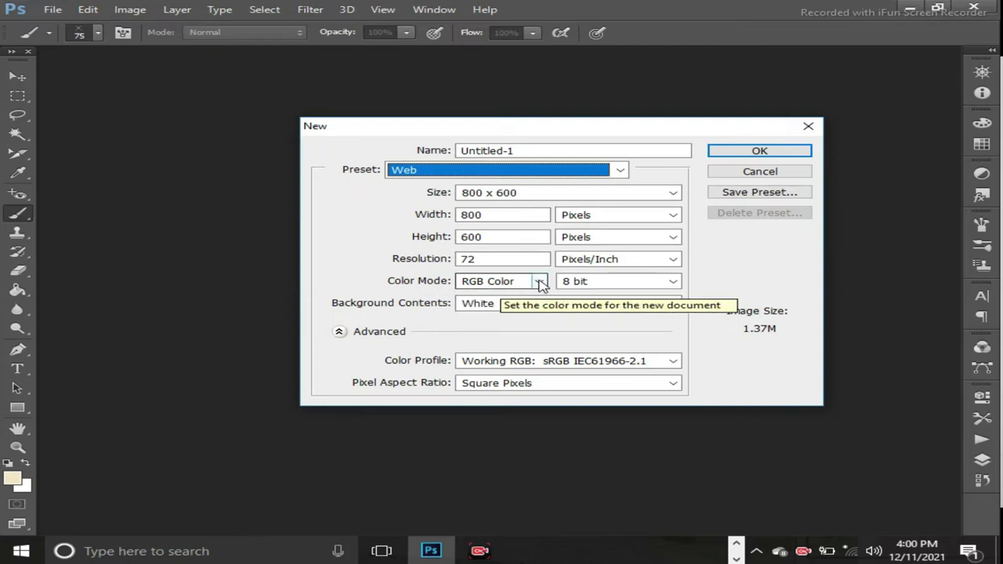
{"action": "left_click", "coordinate": [539, 282]}
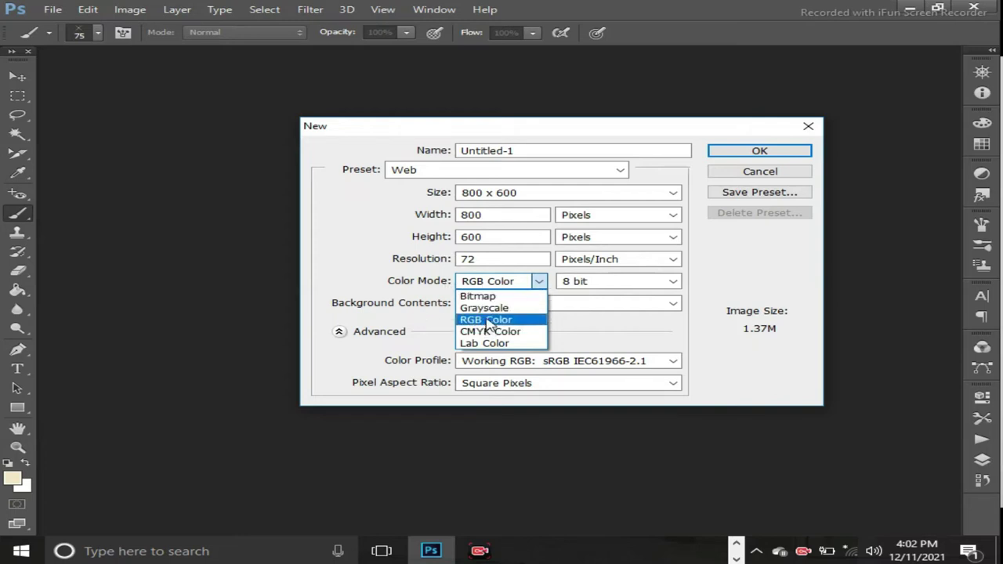
{"action": "left_click", "coordinate": [488, 320]}
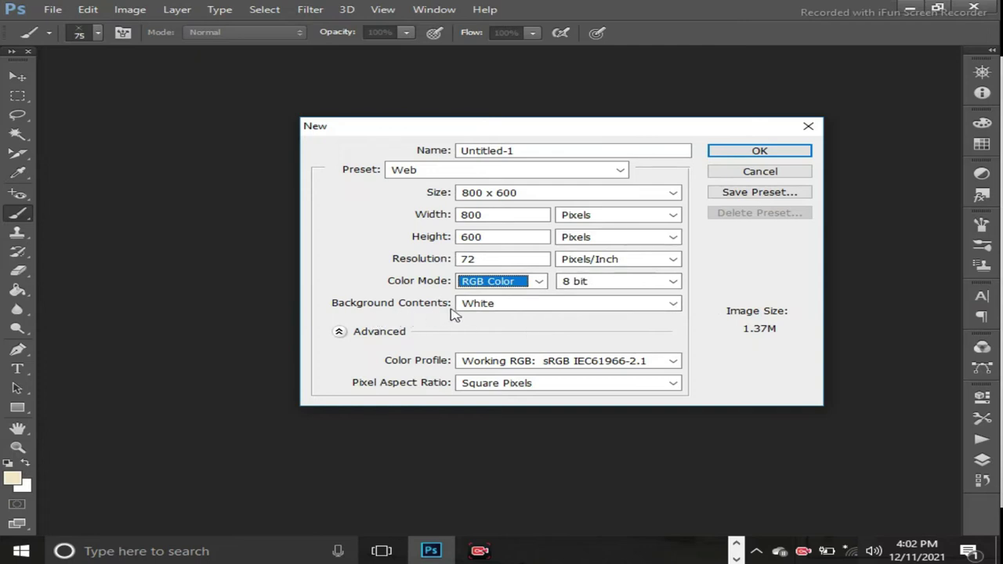
{"action": "left_click", "coordinate": [674, 306]}
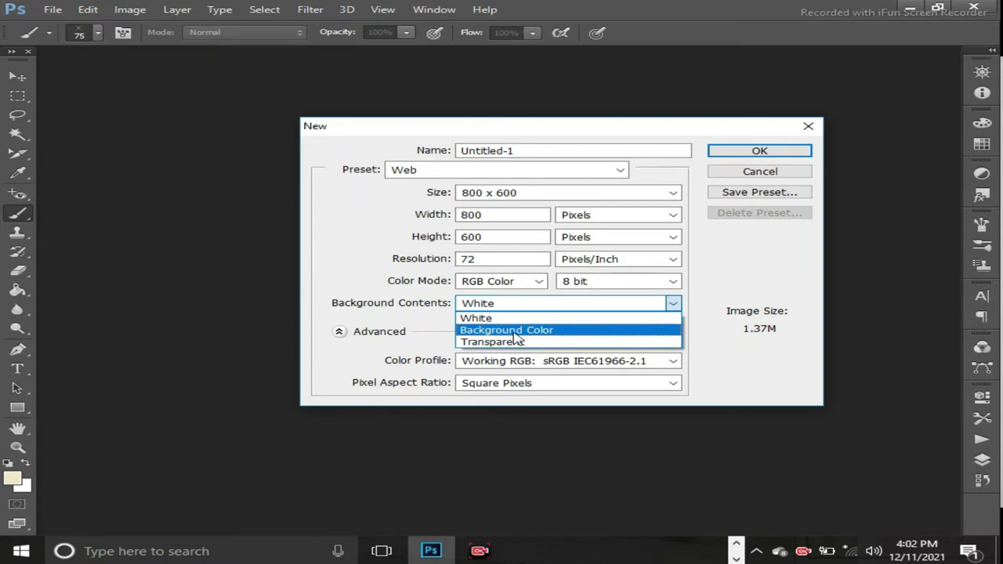
{"action": "left_click", "coordinate": [480, 324]}
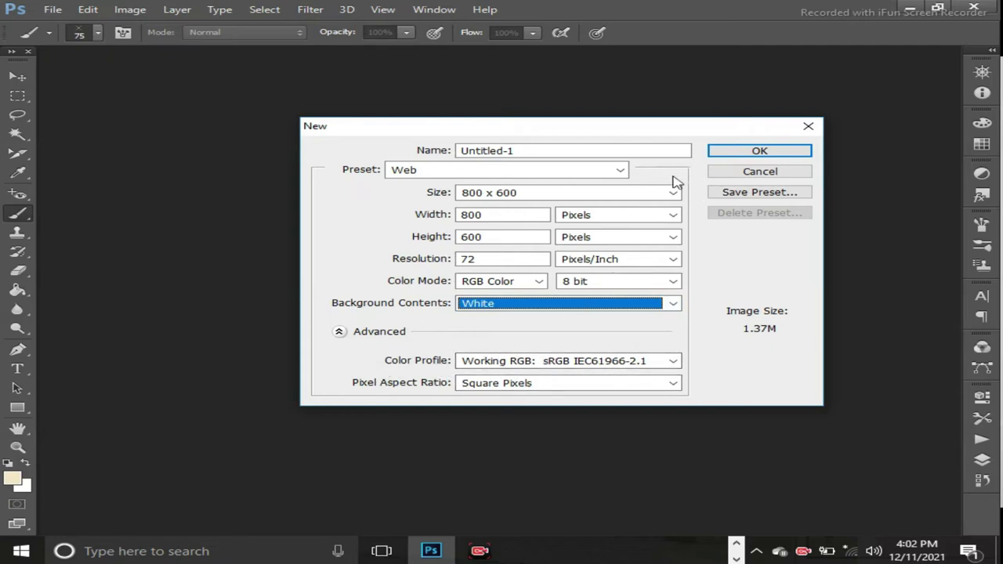
Create the white 800 x 600 Untitled-1 document in a floating window, with the Move tool active
{"action": "left_click", "coordinate": [737, 154]}
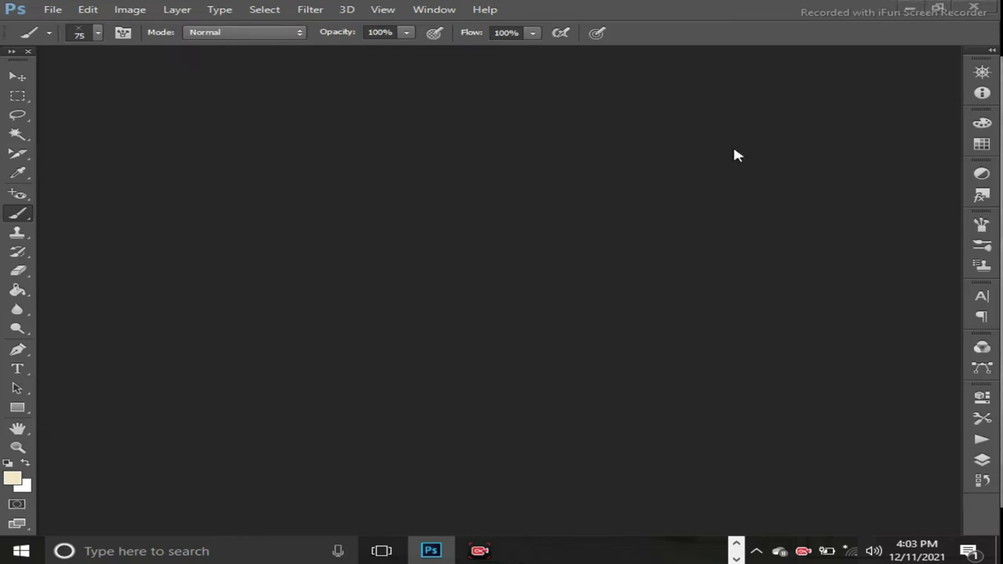
{"action": "key", "text": "alt+f"}
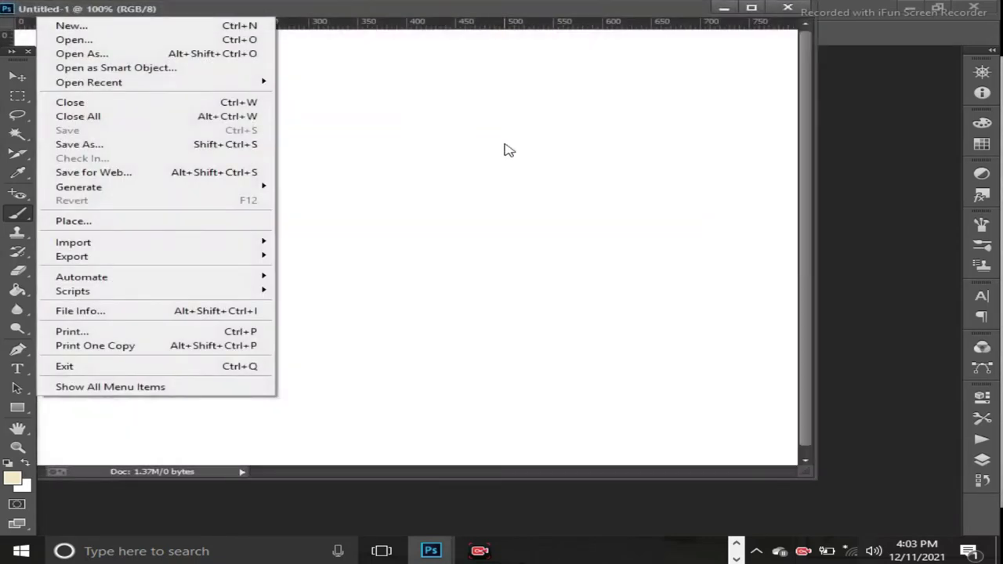
{"action": "left_click", "coordinate": [610, 177]}
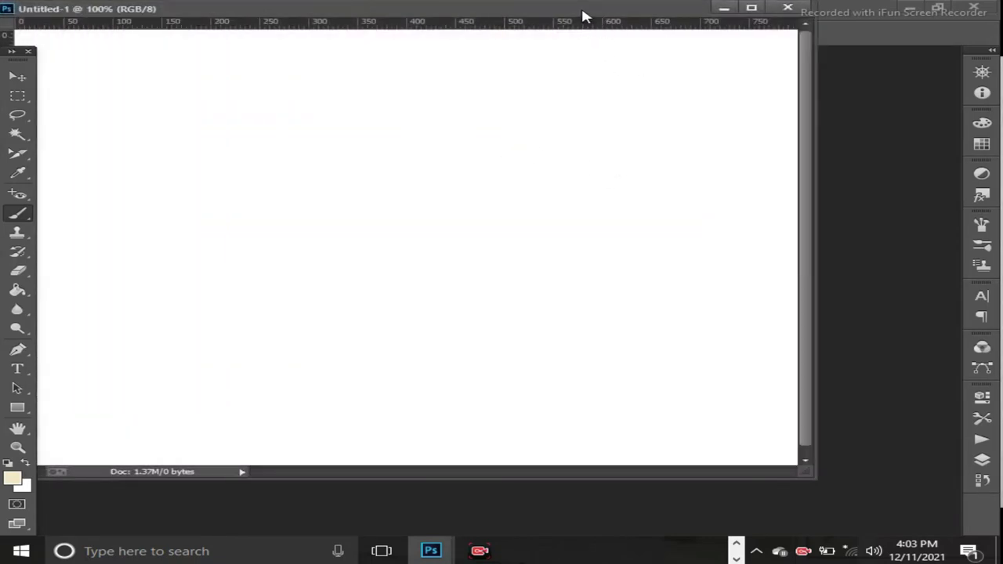
{"action": "left_click_drag", "start_coordinate": [584, 16], "coordinate": [631, 65]}
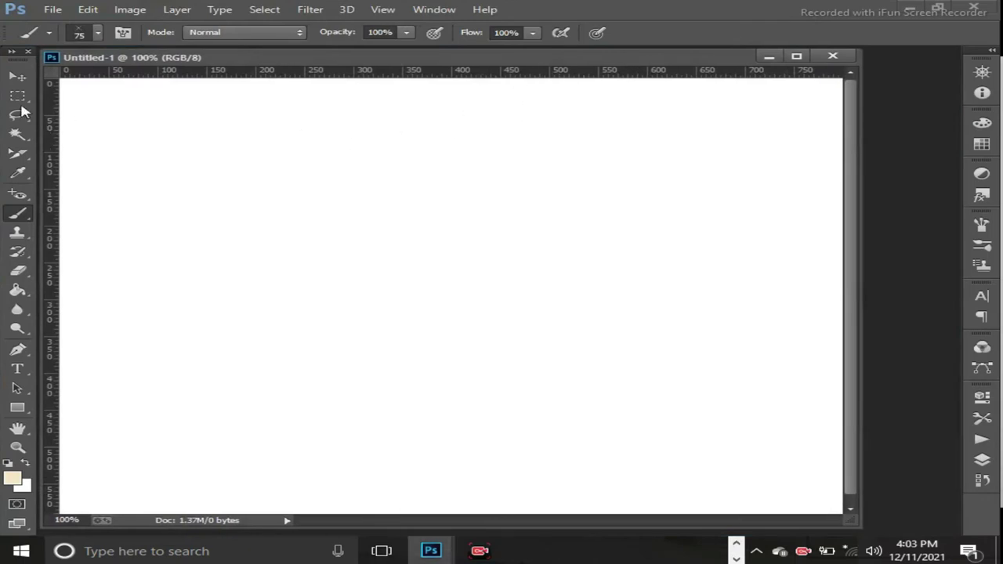
{"action": "left_click", "coordinate": [18, 78]}
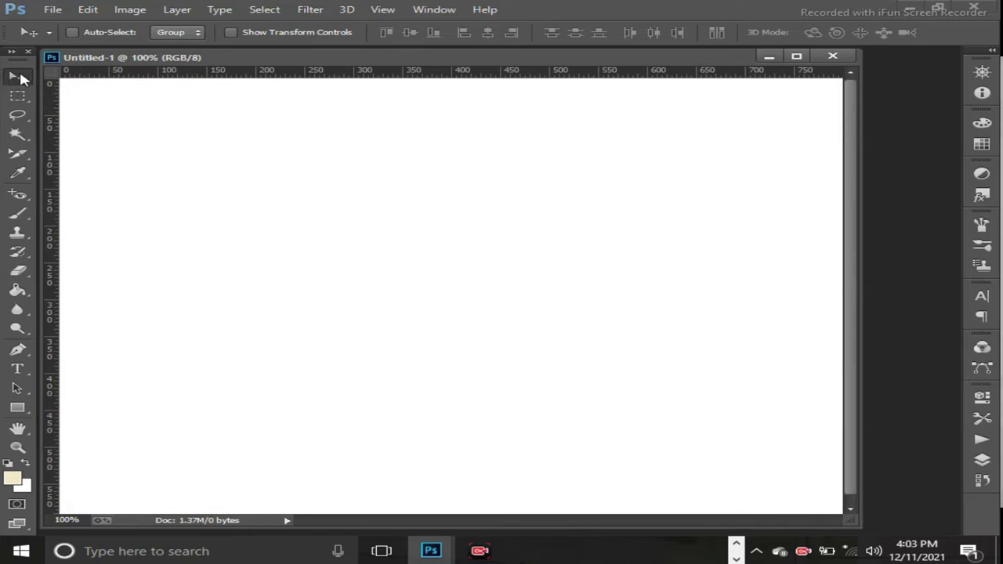
Open the car photo download (1).jpg as its own document
{"action": "left_click", "coordinate": [52, 11]}
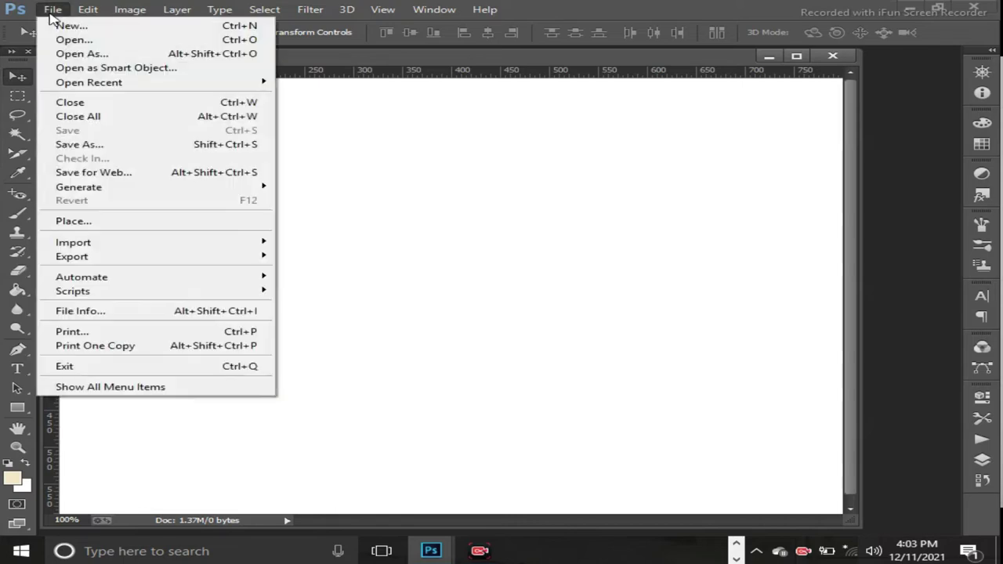
{"action": "left_click", "coordinate": [82, 43]}
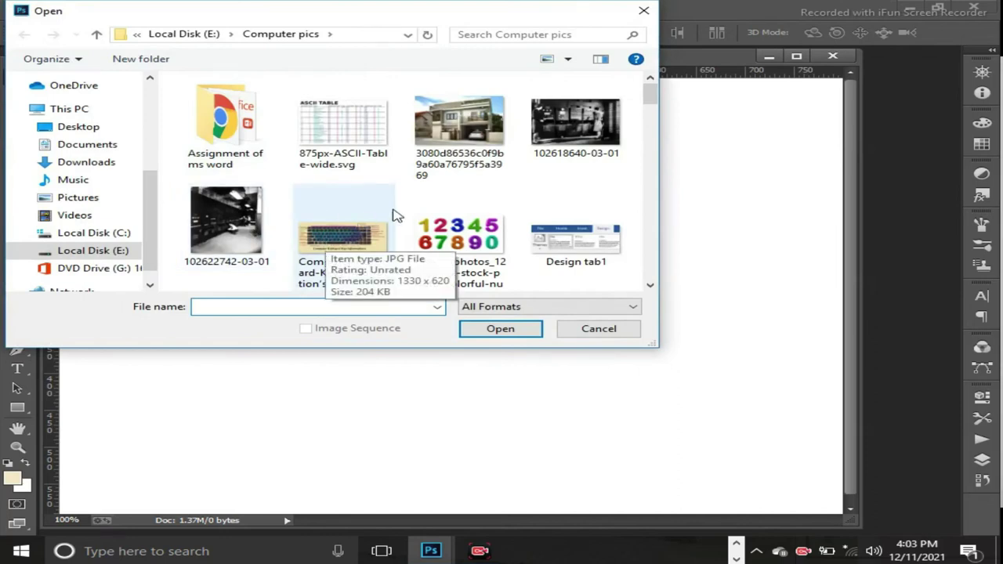
{"action": "scroll", "coordinate": [651, 109], "scroll_direction": "down", "scroll_amount": 3}
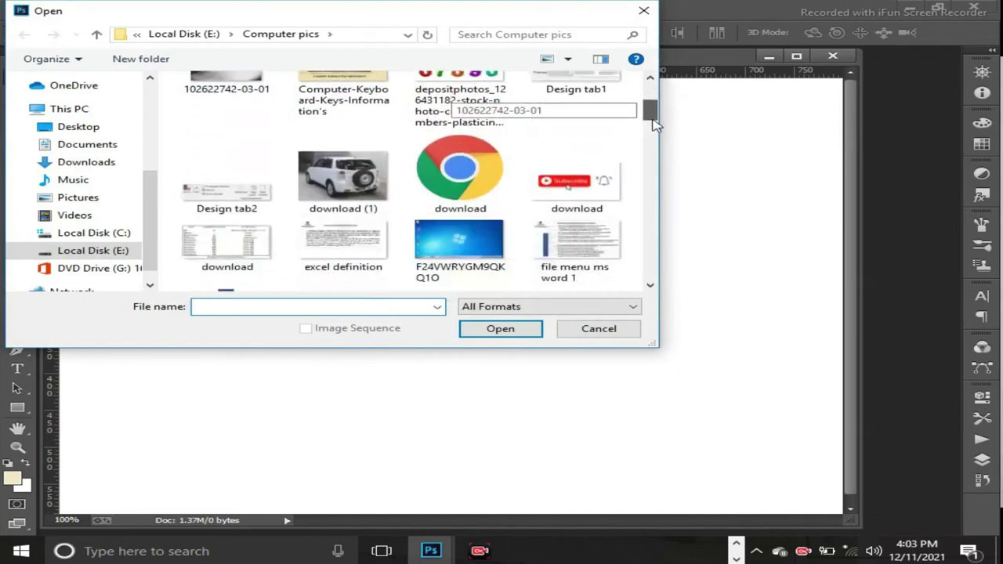
{"action": "left_click", "coordinate": [343, 166]}
{"action": "left_click", "coordinate": [498, 329]}
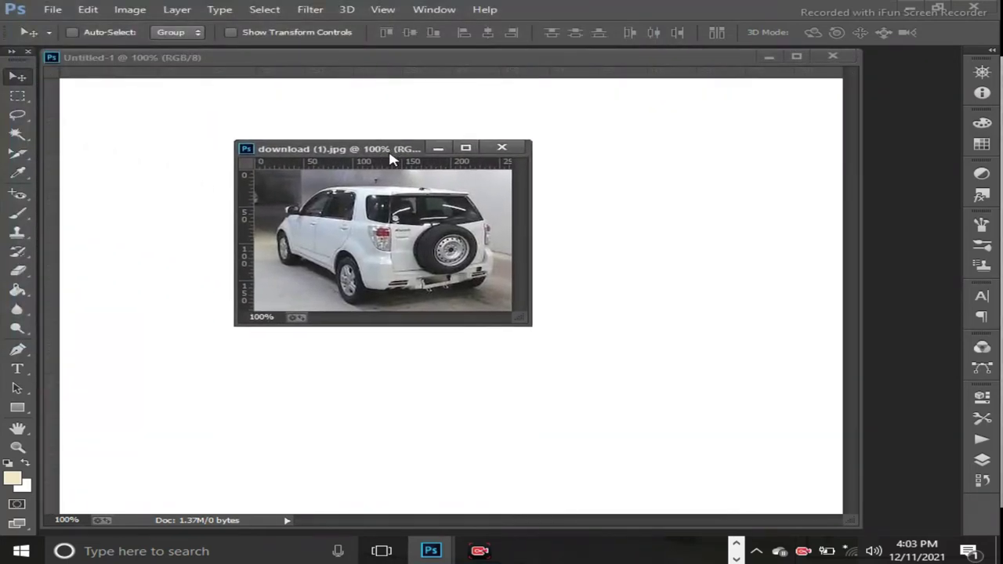
Select the whole car photo and drag it into Untitled-1 as a new layer
{"action": "left_click_drag", "start_coordinate": [157, 75], "coordinate": [418, 166]}
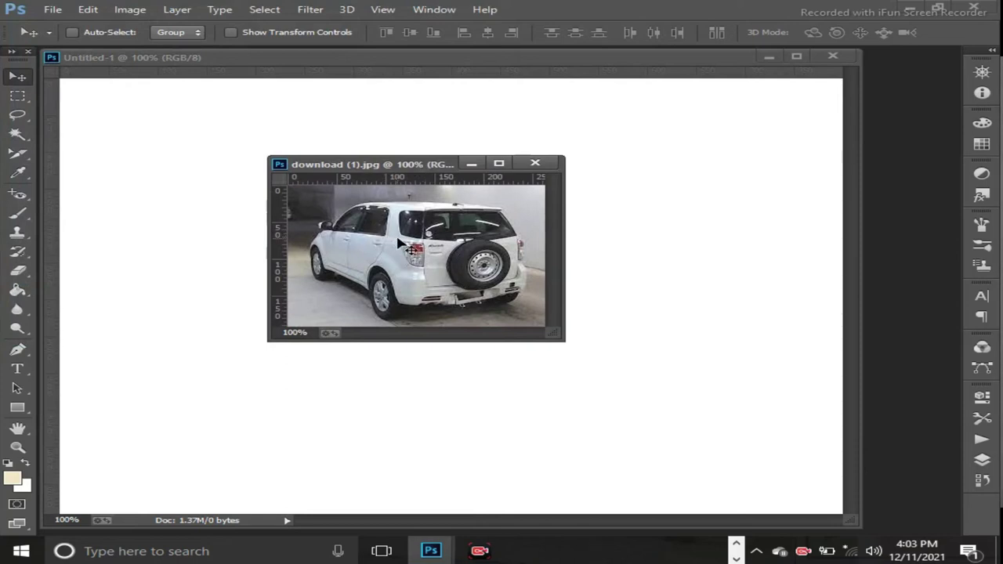
{"action": "key", "text": "ctrl+a"}
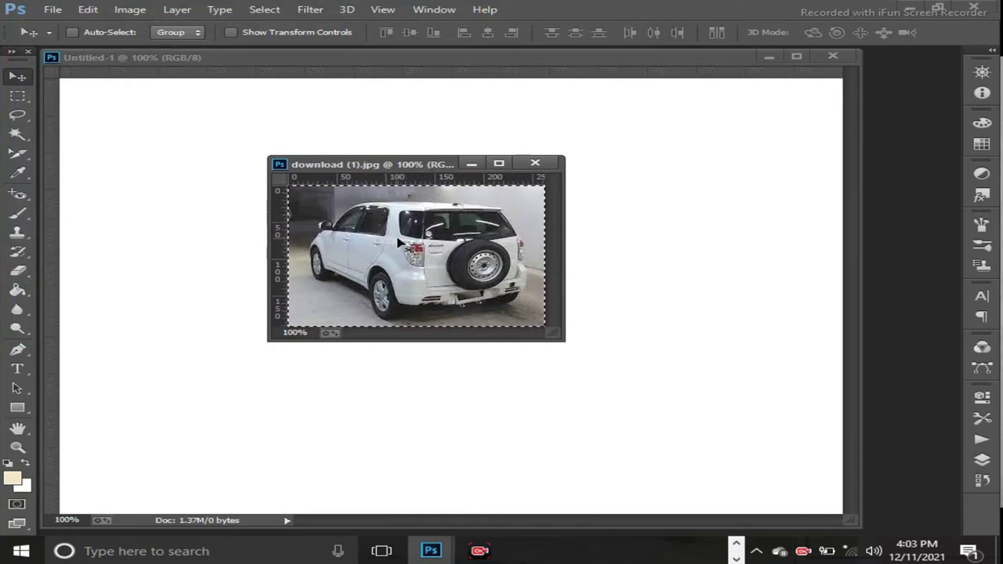
{"action": "left_click_drag", "start_coordinate": [400, 244], "coordinate": [636, 264]}
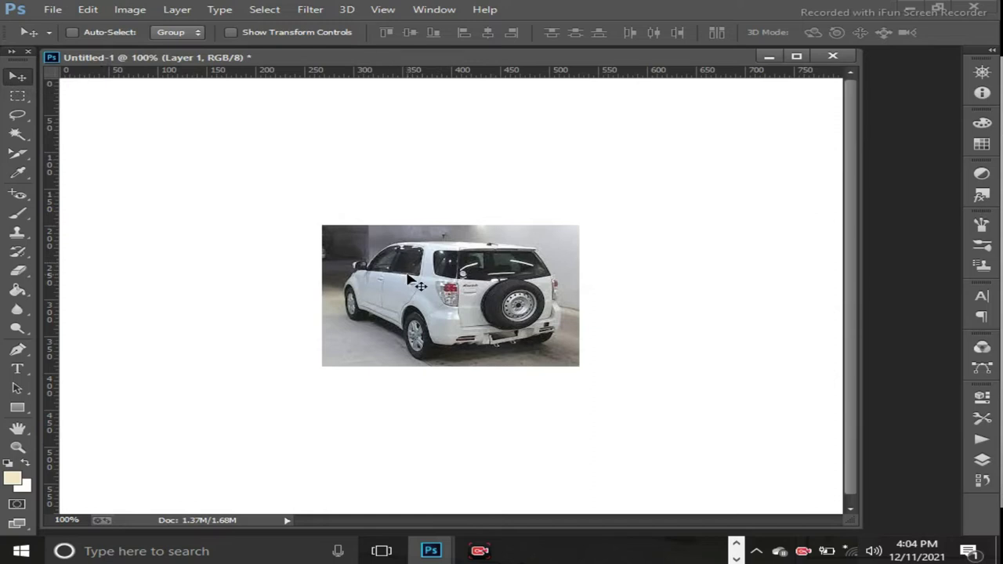
Drag the SUV photo layer around, settling it up and slightly left near the canvas middle
{"action": "left_click_drag", "start_coordinate": [409, 277], "coordinate": [389, 208]}
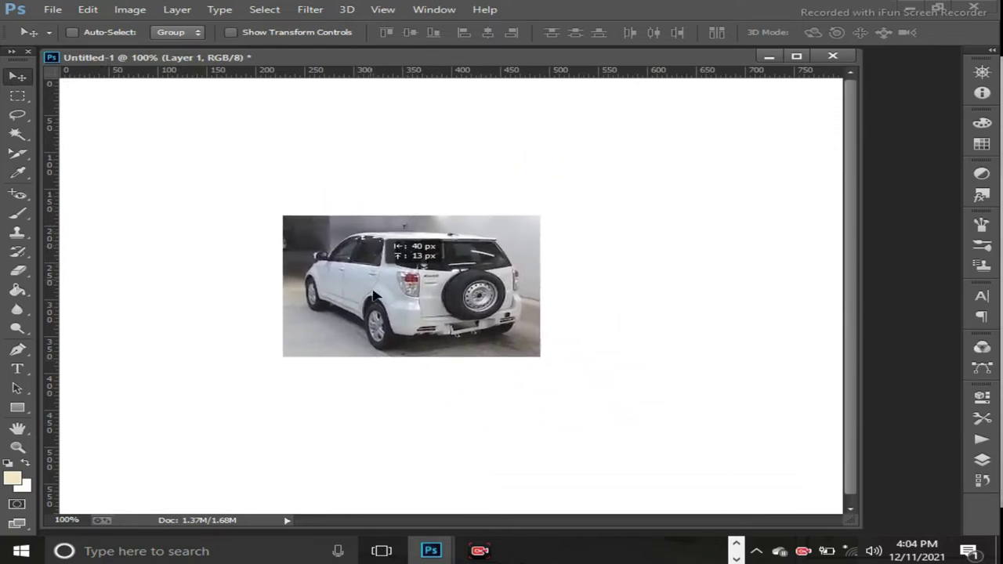
{"action": "mouse_move", "coordinate": [388, 208]}
{"action": "left_mouse_down"}
{"action": "mouse_move", "coordinate": [403, 266]}
{"action": "mouse_move", "coordinate": [471, 200]}
{"action": "left_mouse_up"}
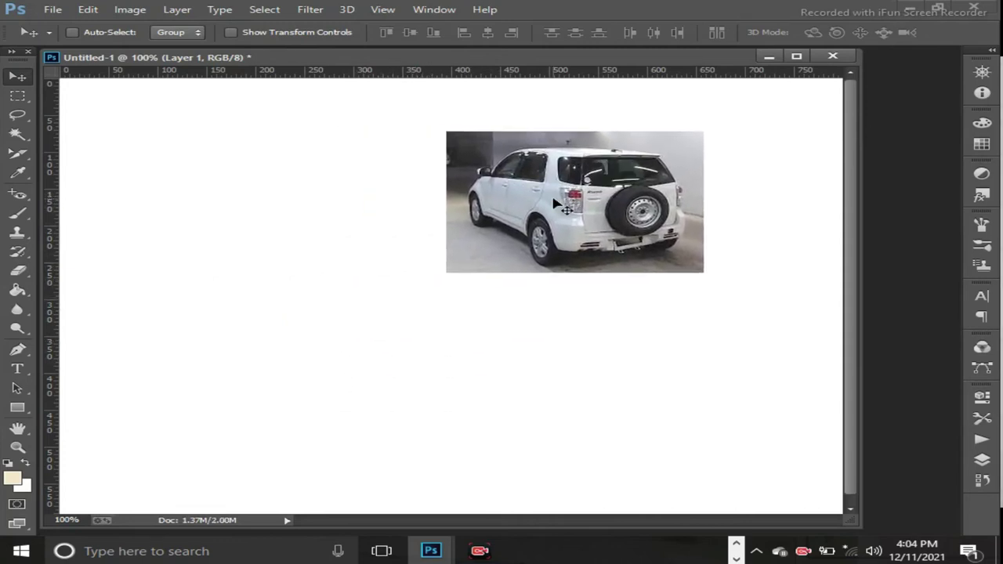
{"action": "left_click_drag", "start_coordinate": [471, 200], "coordinate": [538, 438]}
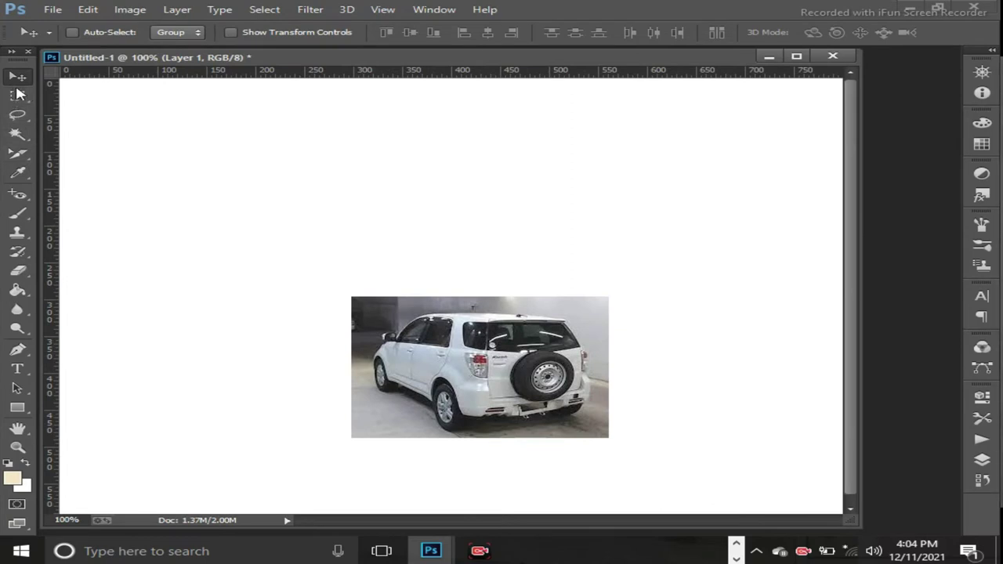
{"action": "left_click_drag", "start_coordinate": [441, 354], "coordinate": [394, 285]}
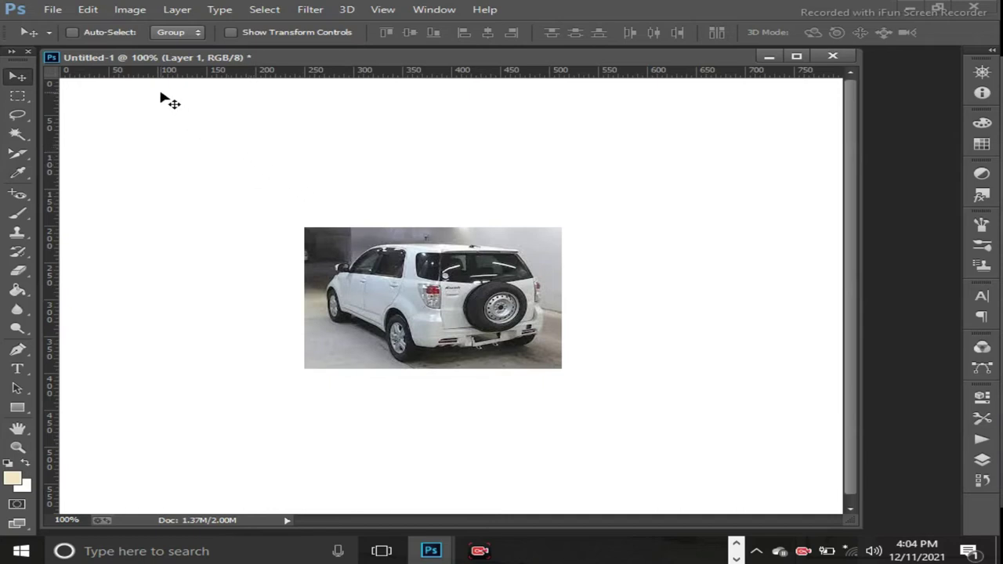
Scale the SUV photo to 96.20% width and 97.40% height using Edit > Transform > Scale
{"action": "left_click", "coordinate": [88, 18]}
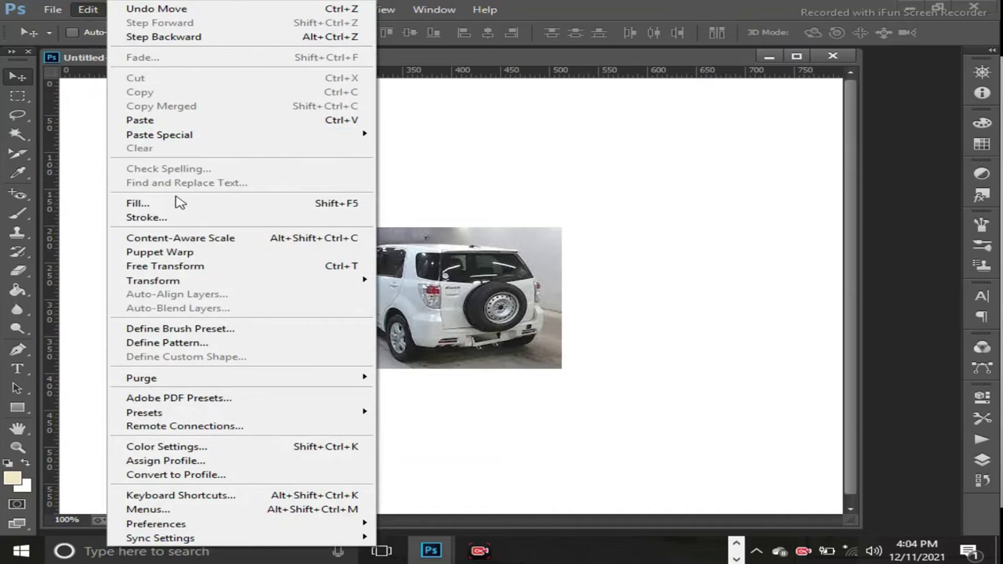
{"action": "mouse_move", "coordinate": [153, 281]}
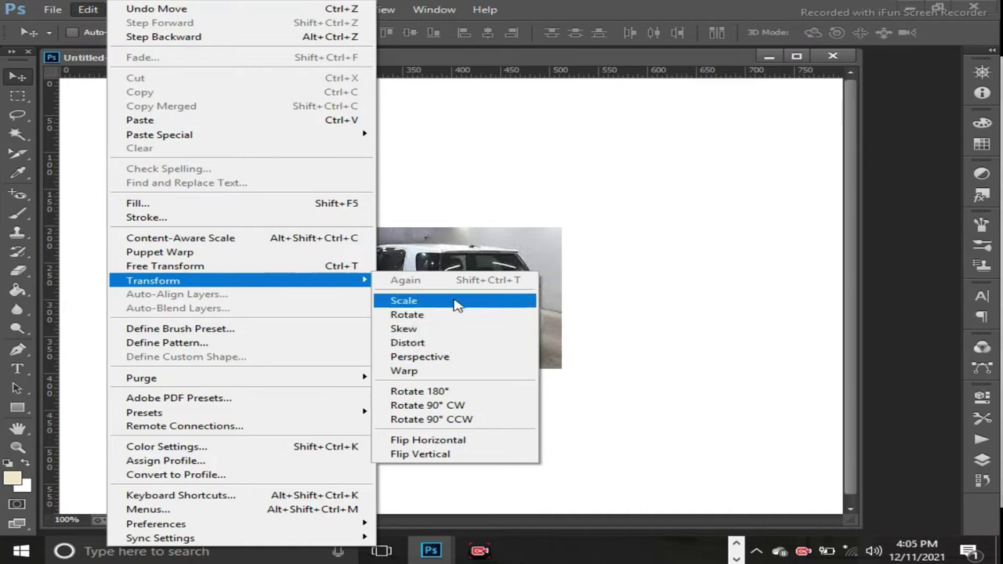
{"action": "left_click", "coordinate": [457, 308]}
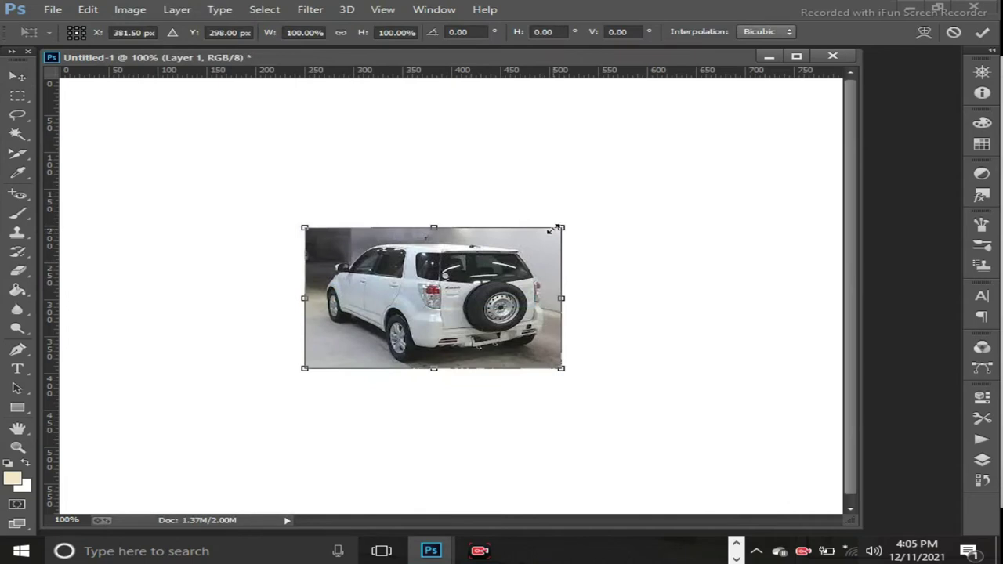
{"action": "mouse_move", "coordinate": [568, 226]}
{"action": "left_mouse_down"}
{"action": "mouse_move", "coordinate": [620, 189]}
{"action": "mouse_move", "coordinate": [530, 271]}
{"action": "mouse_move", "coordinate": [620, 179]}
{"action": "mouse_move", "coordinate": [571, 253]}
{"action": "mouse_move", "coordinate": [597, 229]}
{"action": "left_mouse_up"}
{"action": "mouse_move", "coordinate": [591, 302]}
{"action": "left_mouse_down"}
{"action": "mouse_move", "coordinate": [610, 299]}
{"action": "mouse_move", "coordinate": [551, 299]}
{"action": "left_mouse_up"}
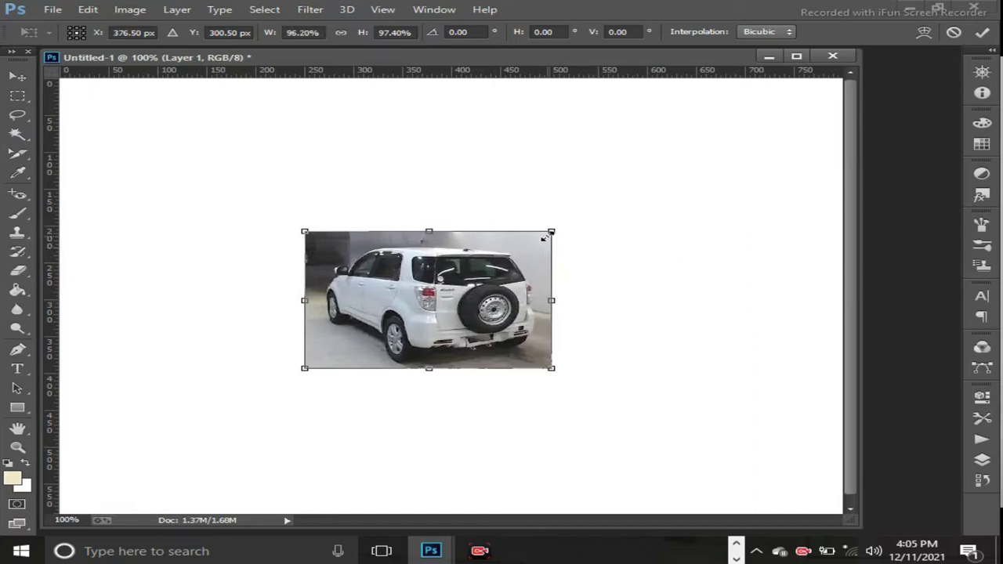
{"action": "left_click", "coordinate": [86, 11]}
Try rotating the car photo, then undo and cancel the transform so it stays unrotated
{"action": "right_click", "coordinate": [444, 257]}
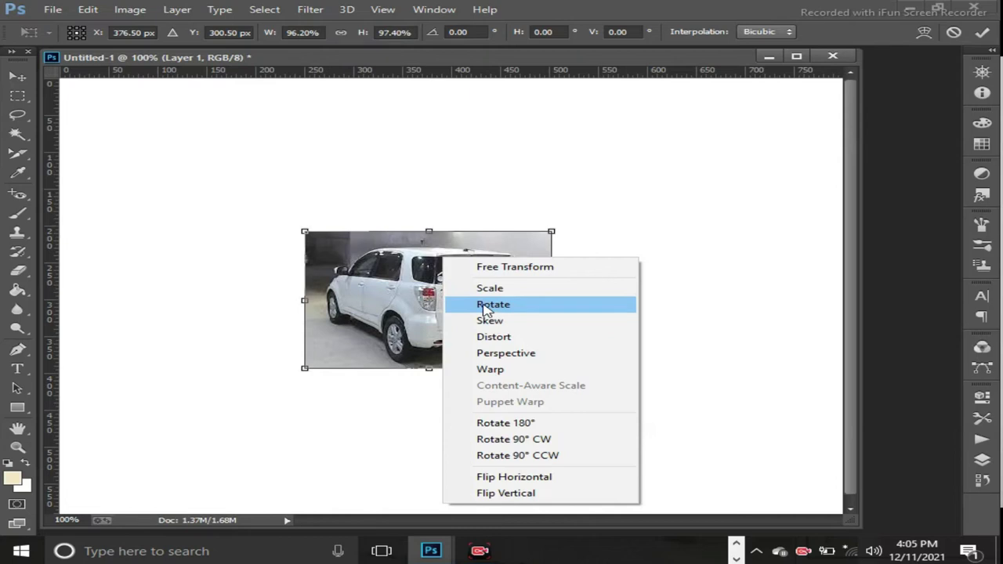
{"action": "left_click", "coordinate": [485, 308]}
{"action": "mouse_move", "coordinate": [555, 222]}
{"action": "left_mouse_down"}
{"action": "mouse_move", "coordinate": [581, 244]}
{"action": "mouse_move", "coordinate": [497, 181]}
{"action": "left_mouse_up"}
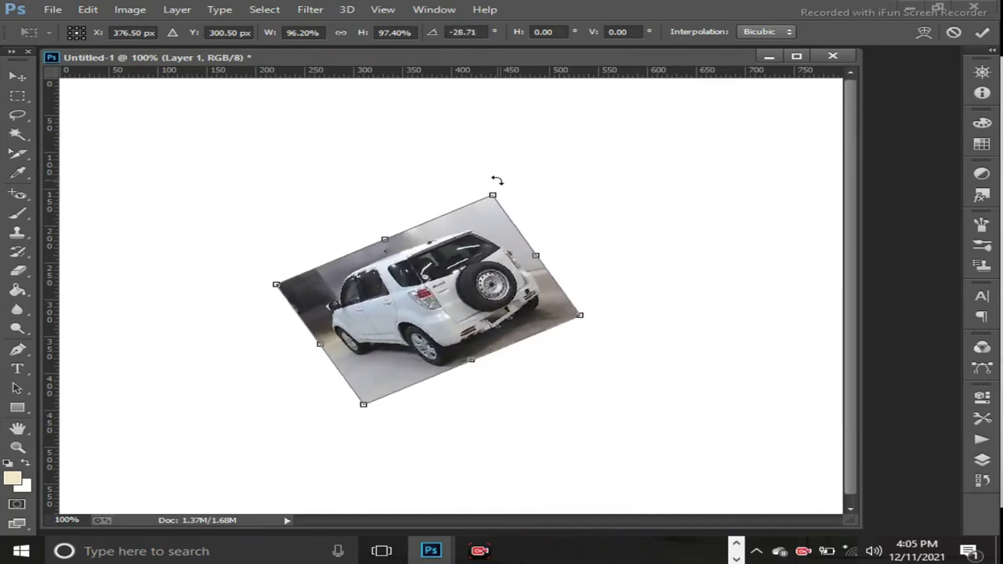
{"action": "left_click_drag", "start_coordinate": [497, 180], "coordinate": [529, 223]}
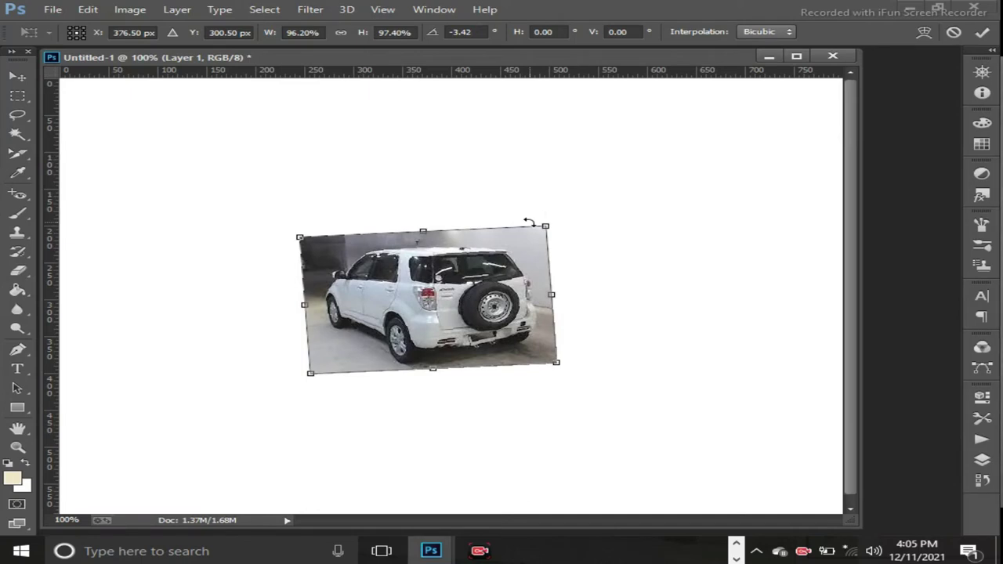
{"action": "key", "text": "ctrl+z"}
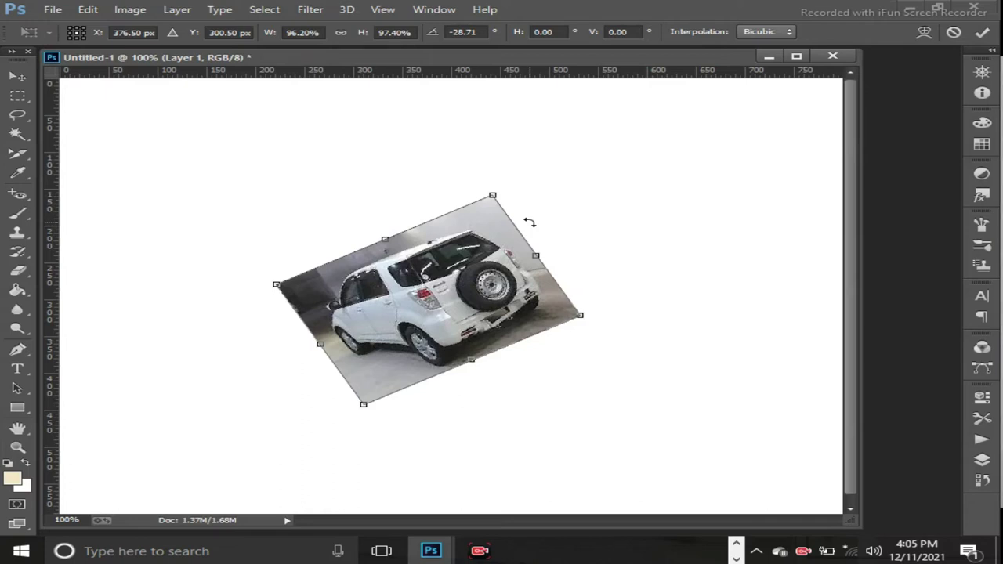
{"action": "key", "text": "Escape"}
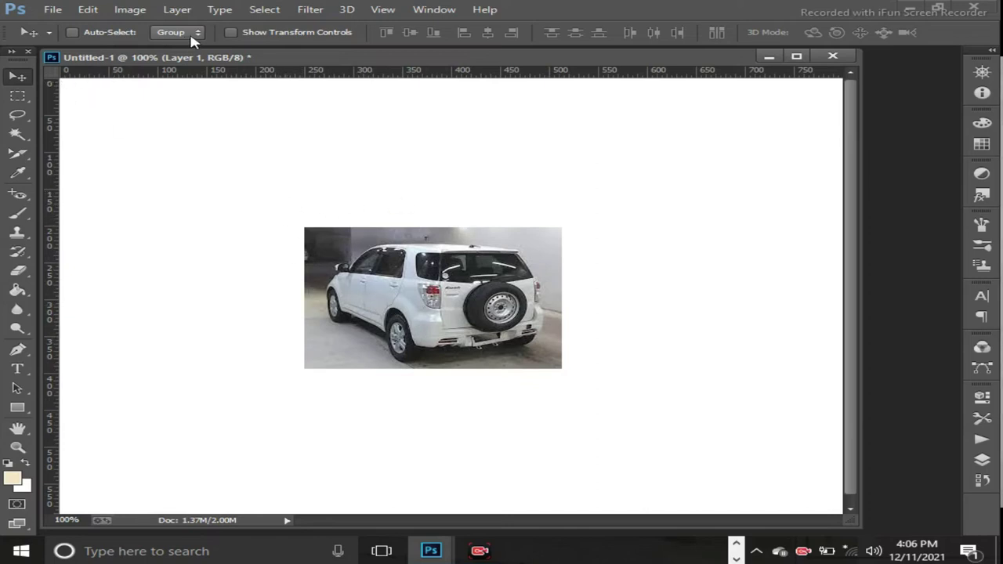
Nudge the SUV photo slightly up-left and turn on Show Transform Controls
{"action": "left_click_drag", "start_coordinate": [439, 288], "coordinate": [427, 274]}
{"action": "right_click", "coordinate": [427, 274]}
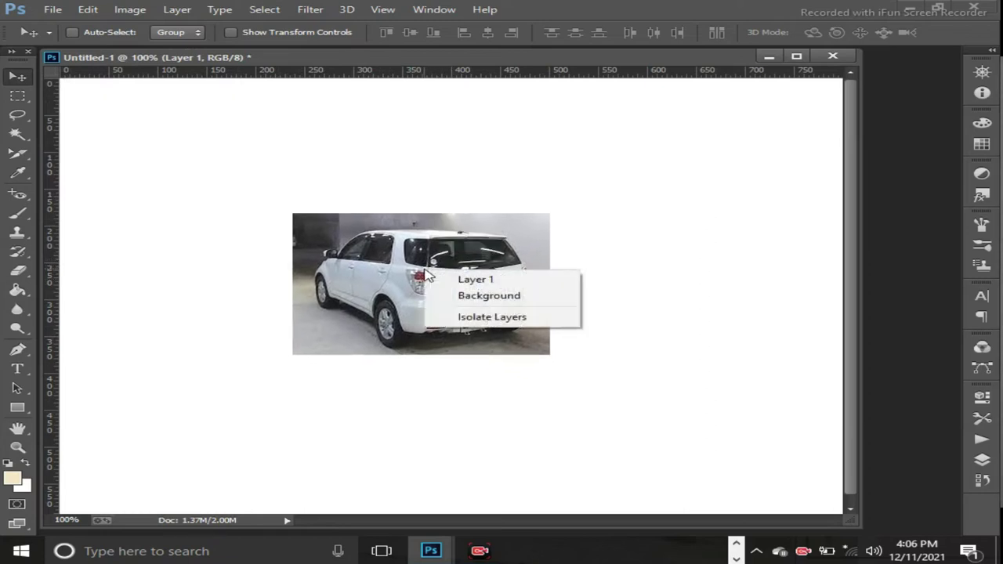
{"action": "left_click", "coordinate": [382, 261]}
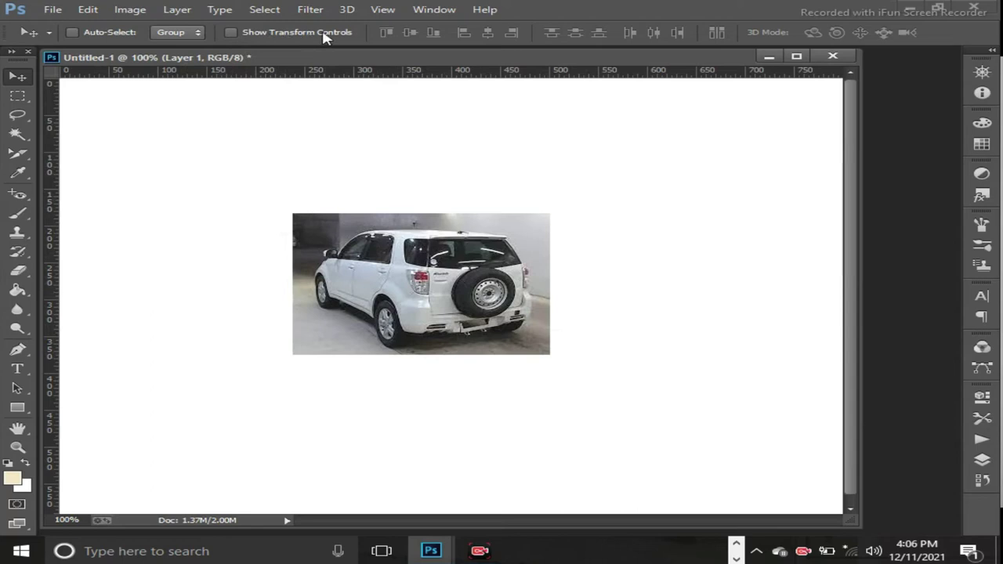
{"action": "left_click", "coordinate": [231, 32]}
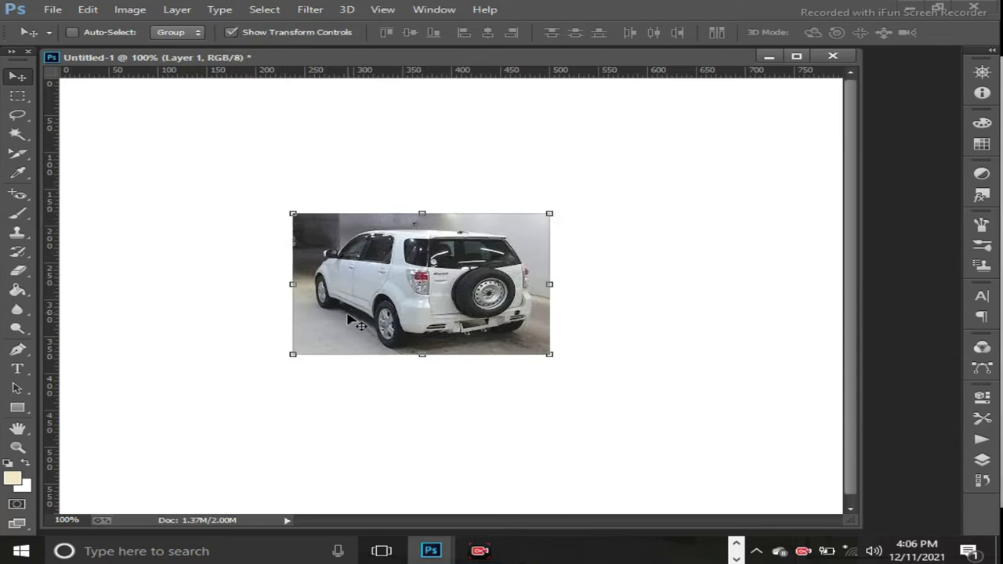
{"action": "right_click", "coordinate": [473, 276]}
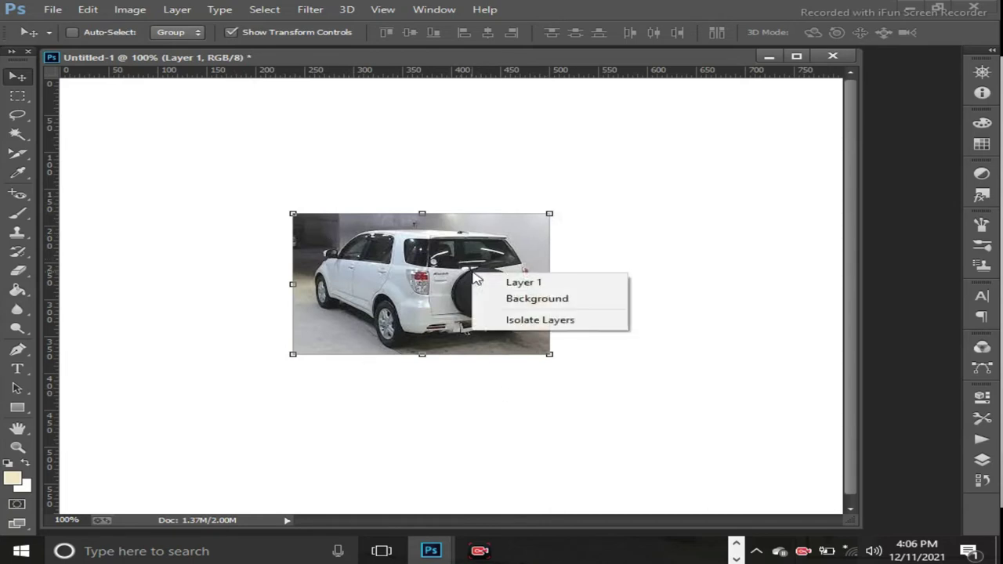
{"action": "left_click", "coordinate": [97, 11]}
{"action": "left_click", "coordinate": [97, 11]}
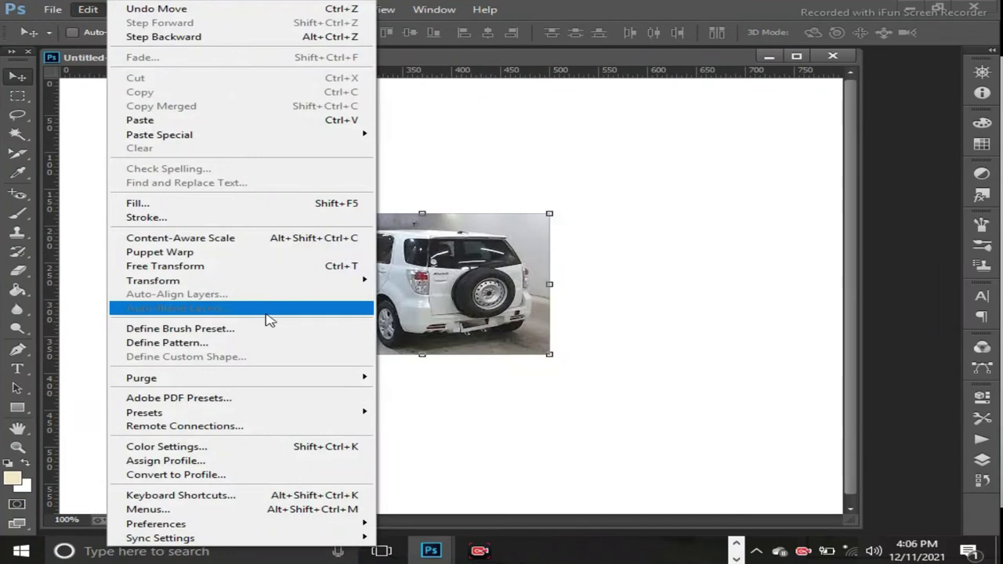
{"action": "mouse_move", "coordinate": [153, 280]}
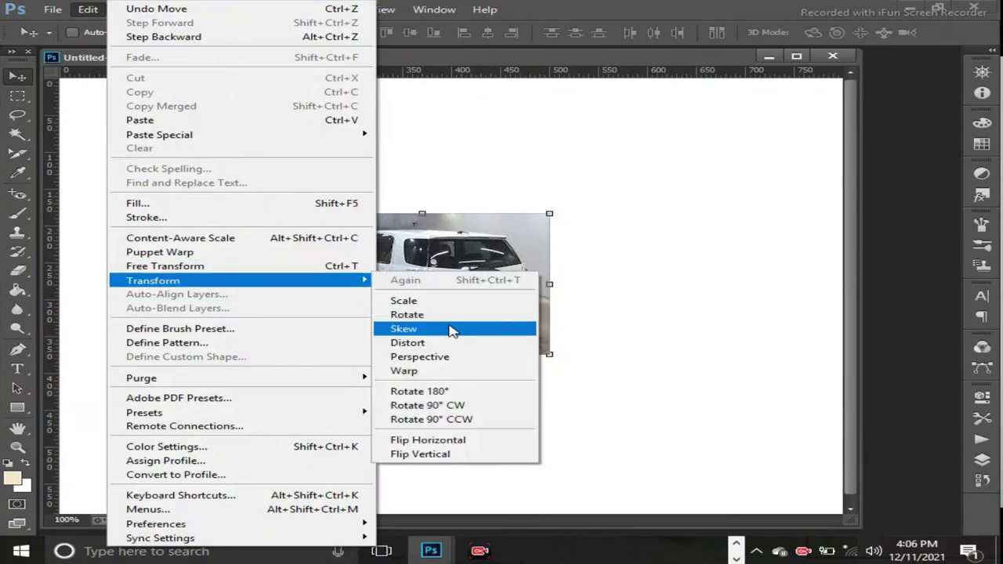
{"action": "left_click", "coordinate": [452, 330]}
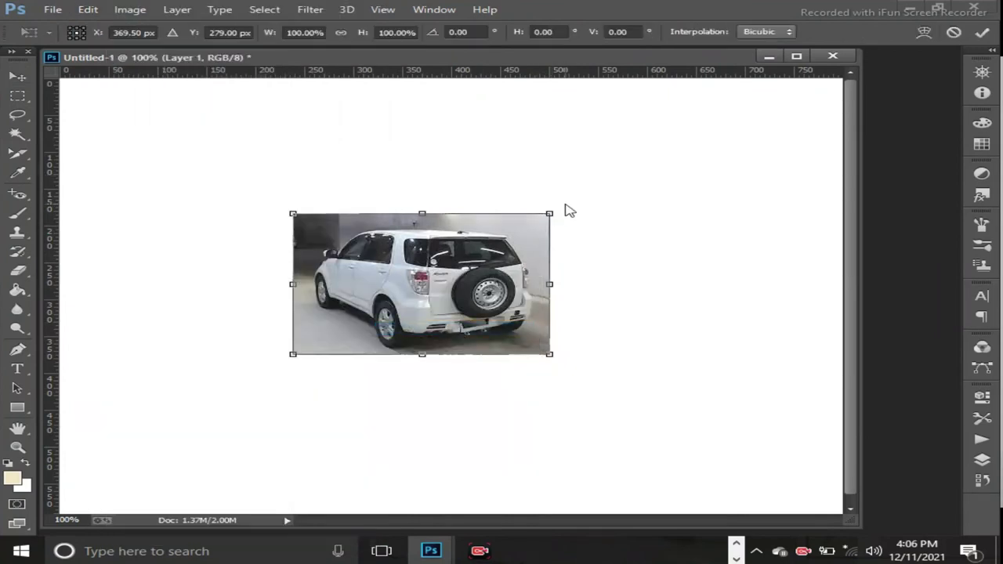
{"action": "mouse_move", "coordinate": [554, 218]}
{"action": "left_mouse_down"}
{"action": "mouse_move", "coordinate": [622, 199]}
{"action": "mouse_move", "coordinate": [597, 190]}
{"action": "mouse_move", "coordinate": [587, 152]}
{"action": "mouse_move", "coordinate": [687, 229]}
{"action": "mouse_move", "coordinate": [610, 212]}
{"action": "mouse_move", "coordinate": [579, 217]}
{"action": "left_mouse_up"}
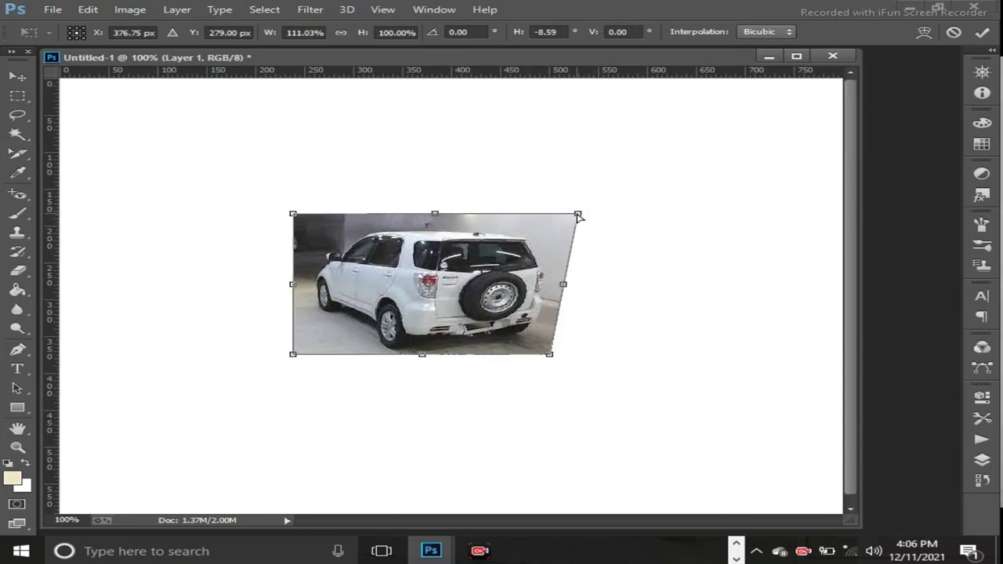
{"action": "key", "text": "ctrl+z"}
{"action": "left_click_drag", "start_coordinate": [550, 354], "coordinate": [634, 379]}
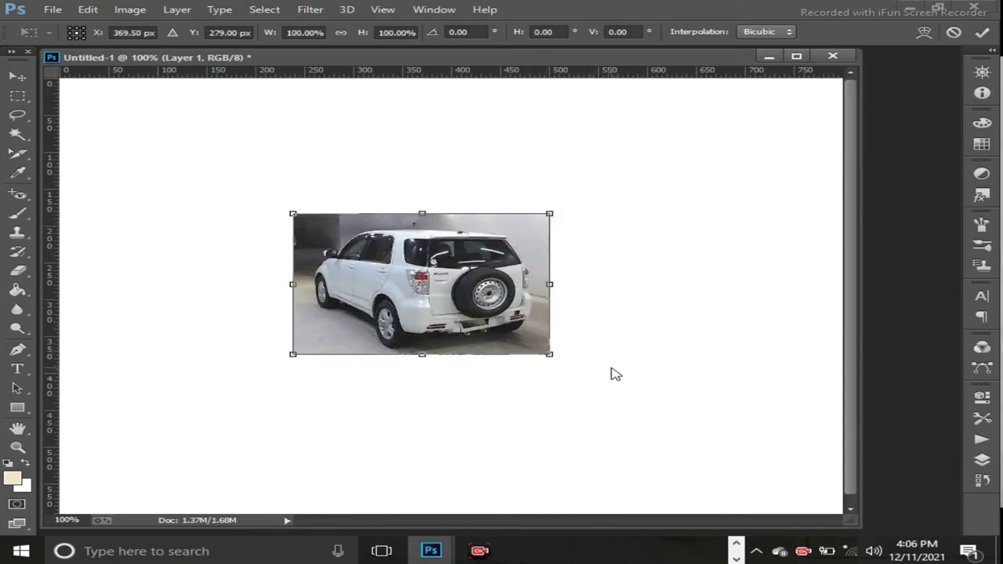
{"action": "left_click_drag", "start_coordinate": [552, 357], "coordinate": [439, 355]}
{"action": "key", "text": "ctrl+z"}
{"action": "left_click", "coordinate": [87, 9]}
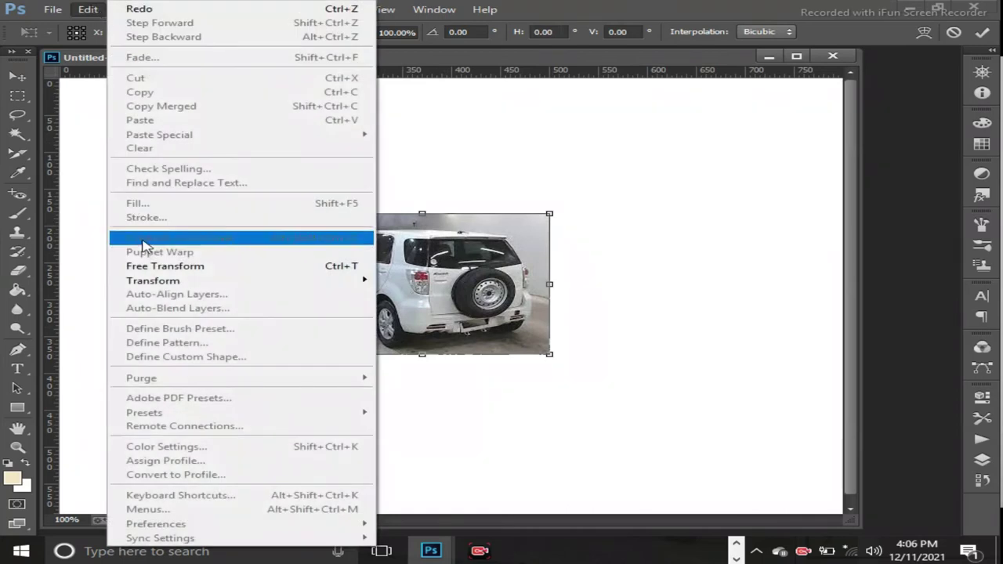
{"action": "mouse_move", "coordinate": [153, 280]}
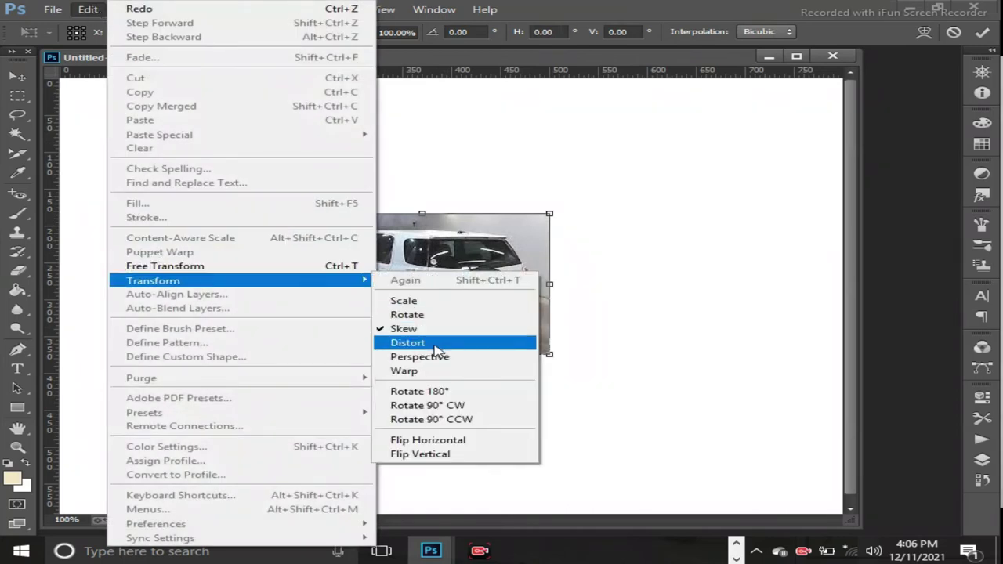
{"action": "left_click", "coordinate": [437, 346]}
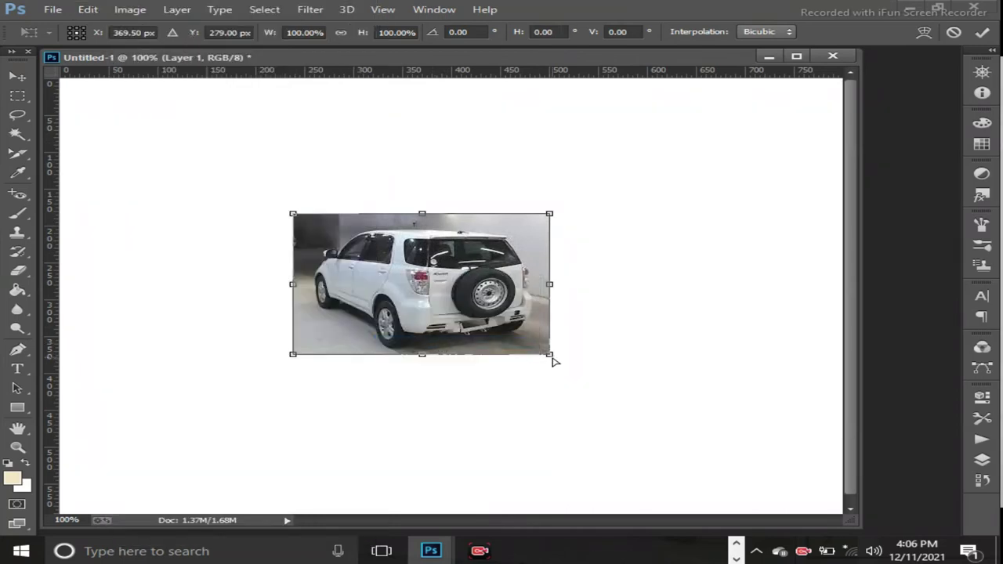
{"action": "left_click_drag", "start_coordinate": [551, 357], "coordinate": [558, 343]}
{"action": "mouse_move", "coordinate": [574, 309]}
{"action": "left_mouse_down"}
{"action": "mouse_move", "coordinate": [598, 261]}
{"action": "mouse_move", "coordinate": [512, 380]}
{"action": "mouse_move", "coordinate": [403, 444]}
{"action": "mouse_move", "coordinate": [486, 374]}
{"action": "mouse_move", "coordinate": [522, 354]}
{"action": "mouse_move", "coordinate": [540, 358]}
{"action": "left_mouse_up"}
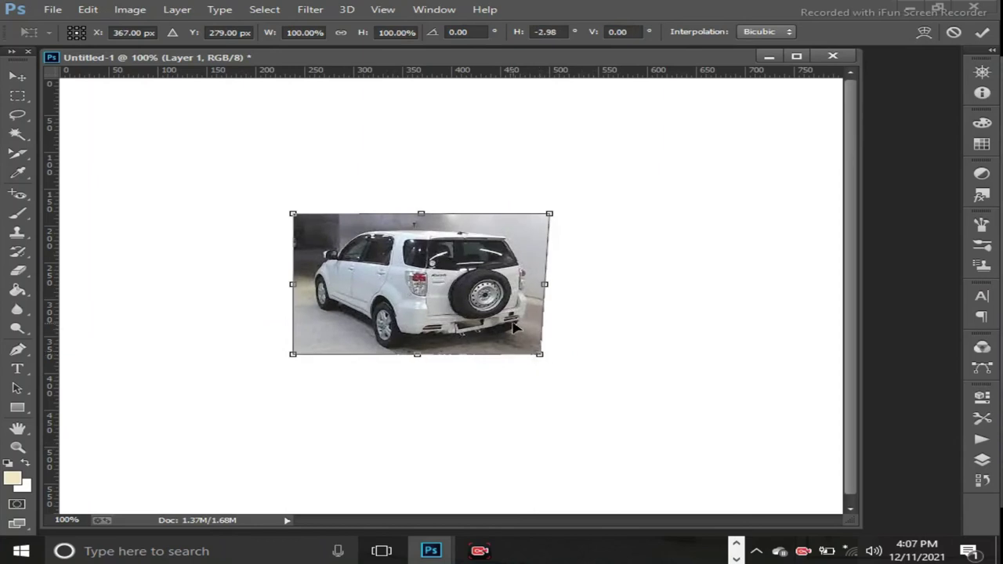
{"action": "key", "text": "Escape"}
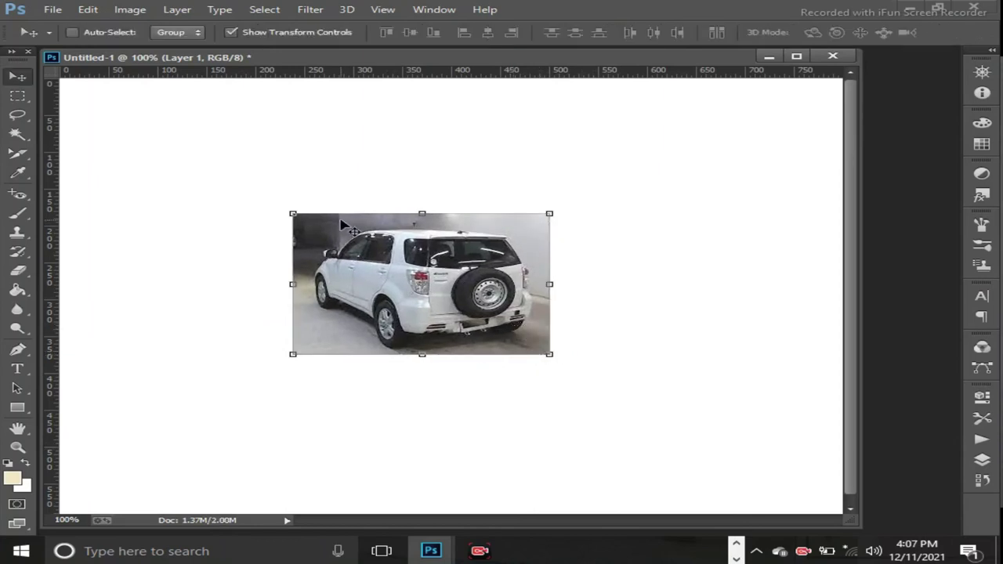
{"action": "left_click", "coordinate": [89, 9]}
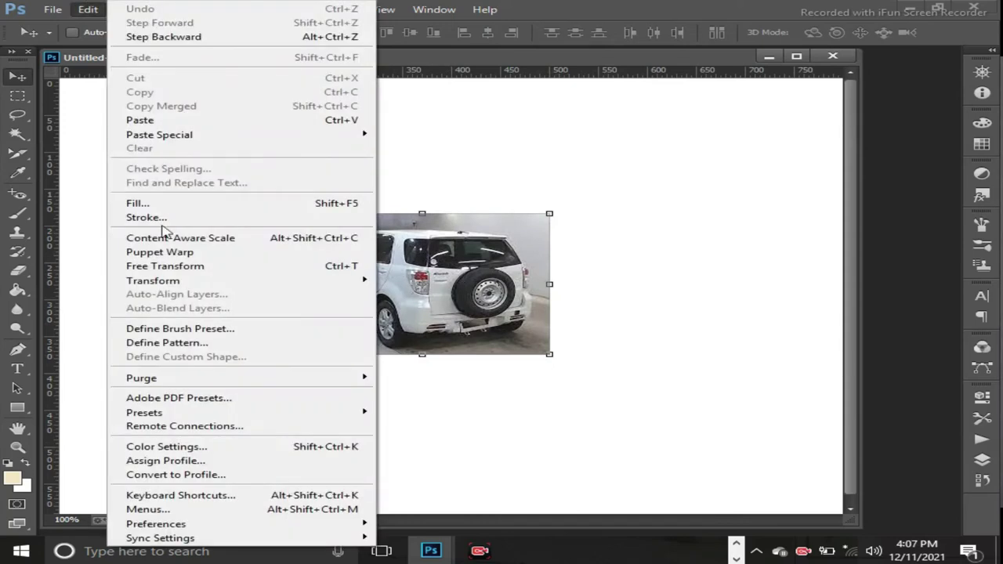
{"action": "mouse_move", "coordinate": [153, 281]}
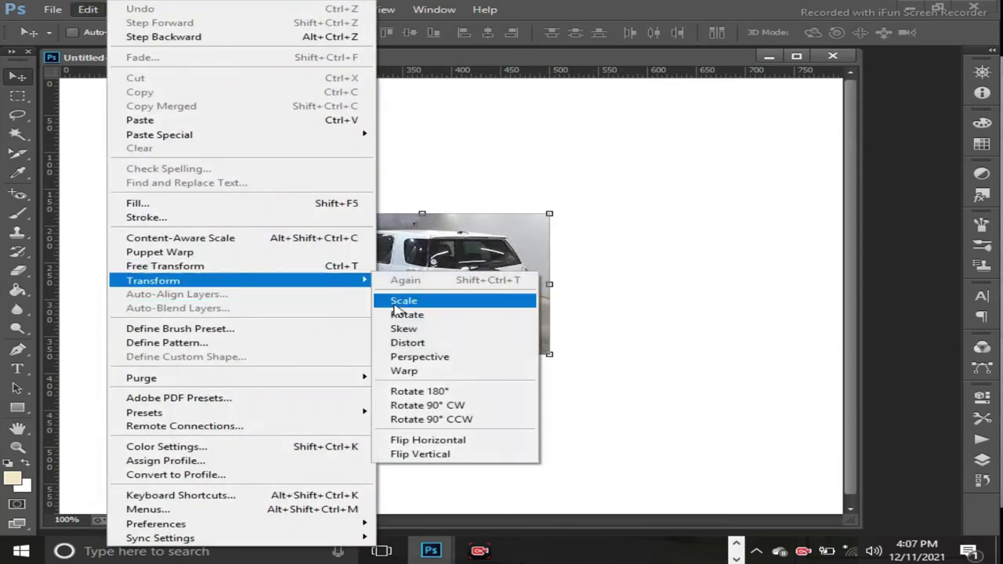
Try a perspective distortion on the car photo, then undo it
{"action": "left_click", "coordinate": [453, 358]}
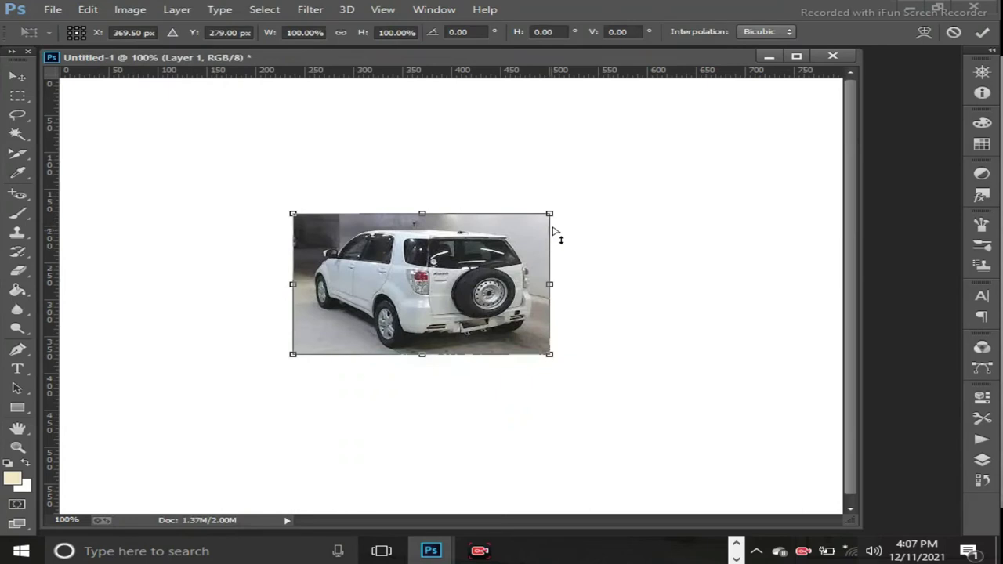
{"action": "mouse_move", "coordinate": [552, 221]}
{"action": "left_mouse_down"}
{"action": "mouse_move", "coordinate": [556, 236]}
{"action": "mouse_move", "coordinate": [601, 160]}
{"action": "left_mouse_up"}
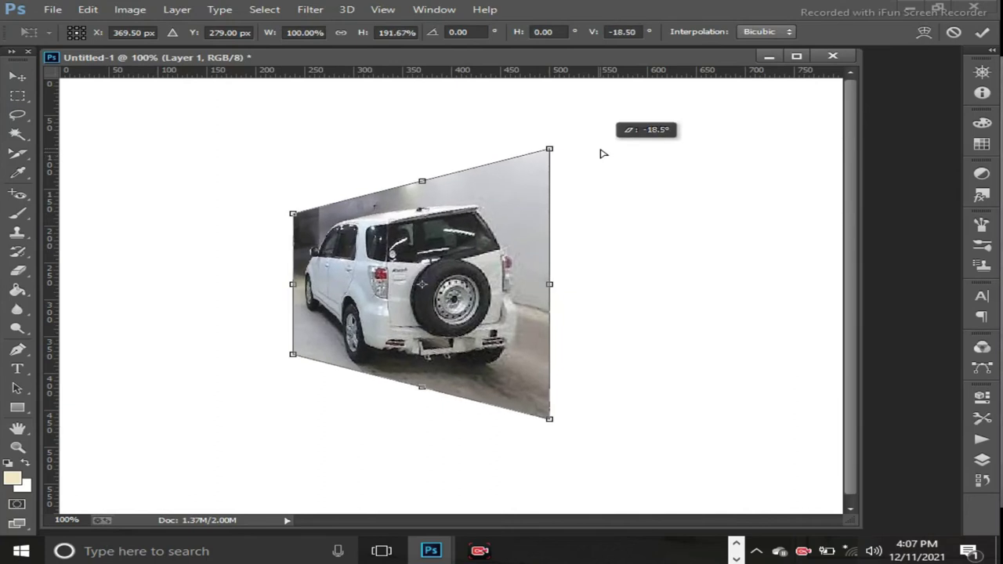
{"action": "mouse_move", "coordinate": [602, 160]}
{"action": "left_mouse_down"}
{"action": "mouse_move", "coordinate": [591, 218]}
{"action": "mouse_move", "coordinate": [576, 217]}
{"action": "mouse_move", "coordinate": [658, 213]}
{"action": "mouse_move", "coordinate": [548, 201]}
{"action": "mouse_move", "coordinate": [551, 165]}
{"action": "mouse_move", "coordinate": [551, 235]}
{"action": "mouse_move", "coordinate": [552, 224]}
{"action": "left_mouse_up"}
{"action": "key", "text": "ctrl+z"}
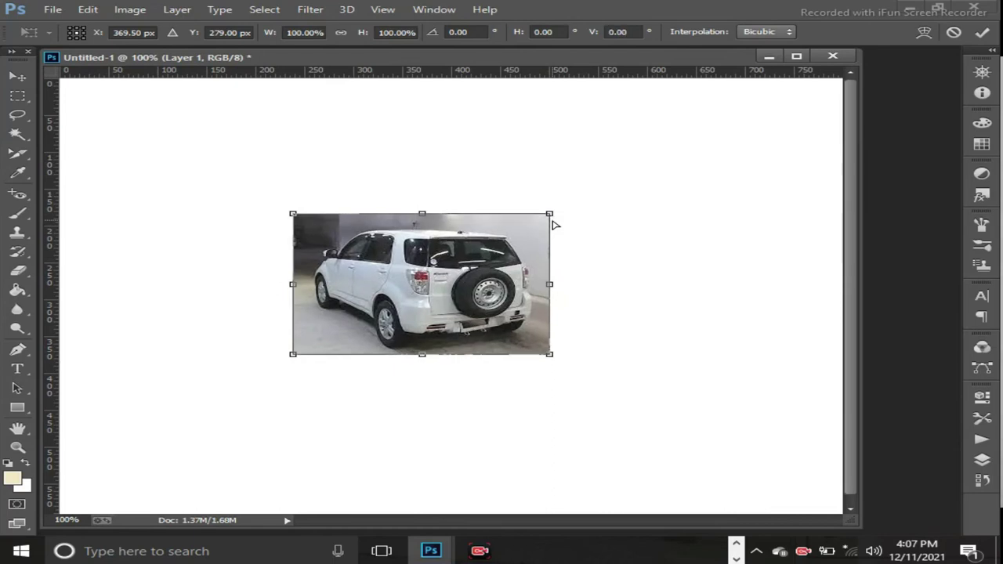
Drag the car photo up and left, centring it near 320.5, 217 px
{"action": "left_click", "coordinate": [52, 9]}
{"action": "left_click", "coordinate": [355, 149]}
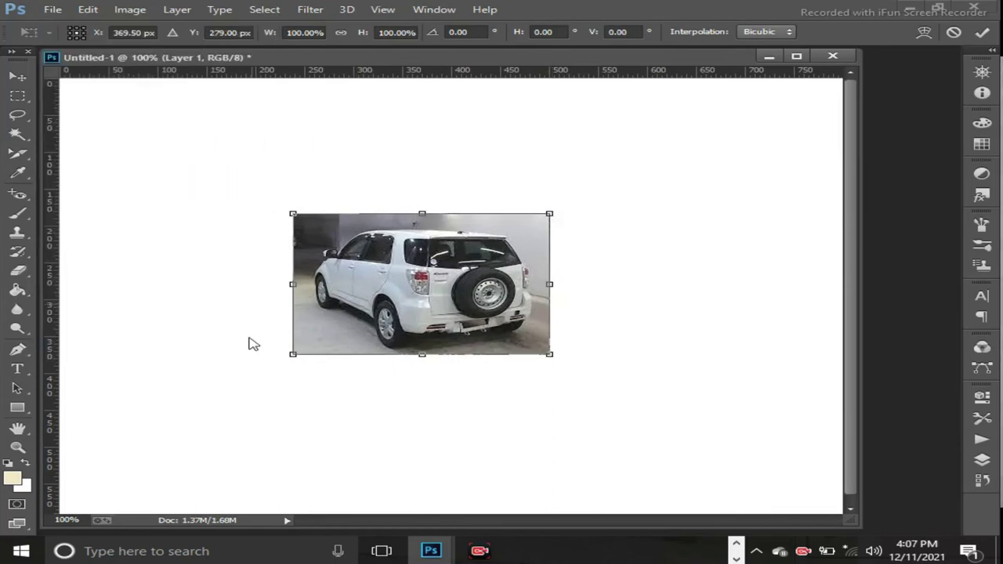
{"action": "left_click_drag", "start_coordinate": [355, 245], "coordinate": [317, 196]}
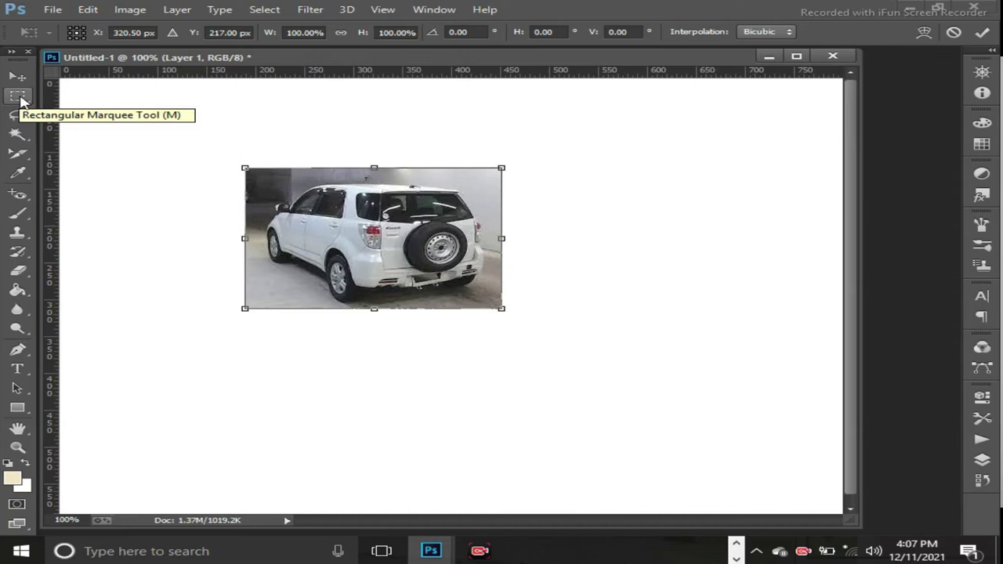
Commit the transform, make Background active, and select a rectangle right of the SUV photo
{"action": "left_click", "coordinate": [22, 99]}
{"action": "left_click", "coordinate": [384, 216]}
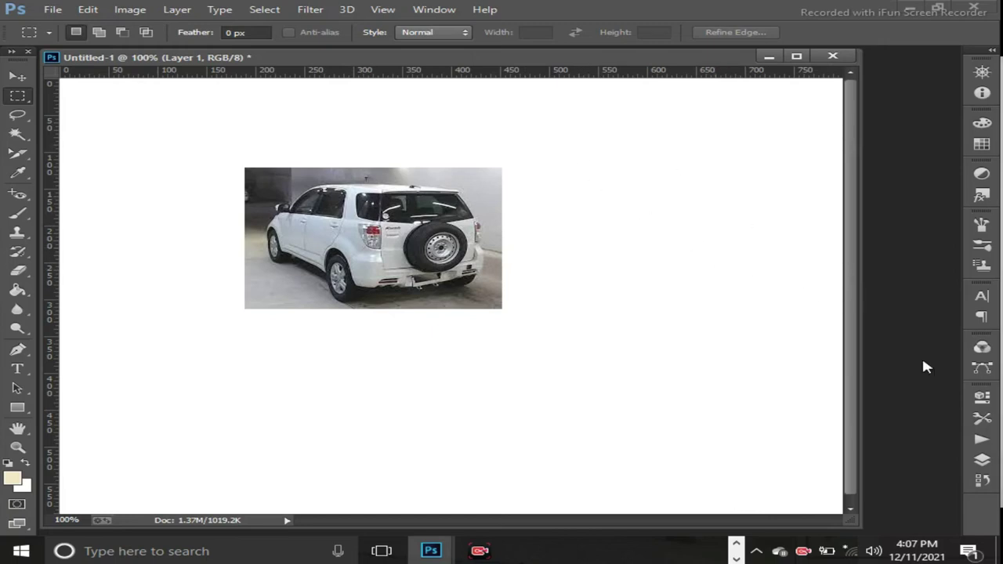
{"action": "left_click", "coordinate": [983, 462]}
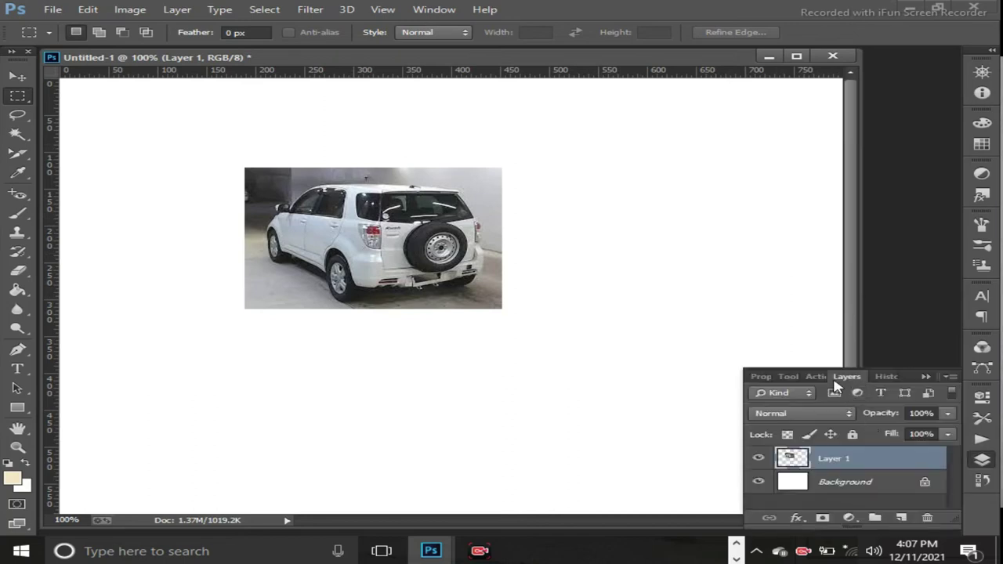
{"action": "left_click", "coordinate": [841, 486]}
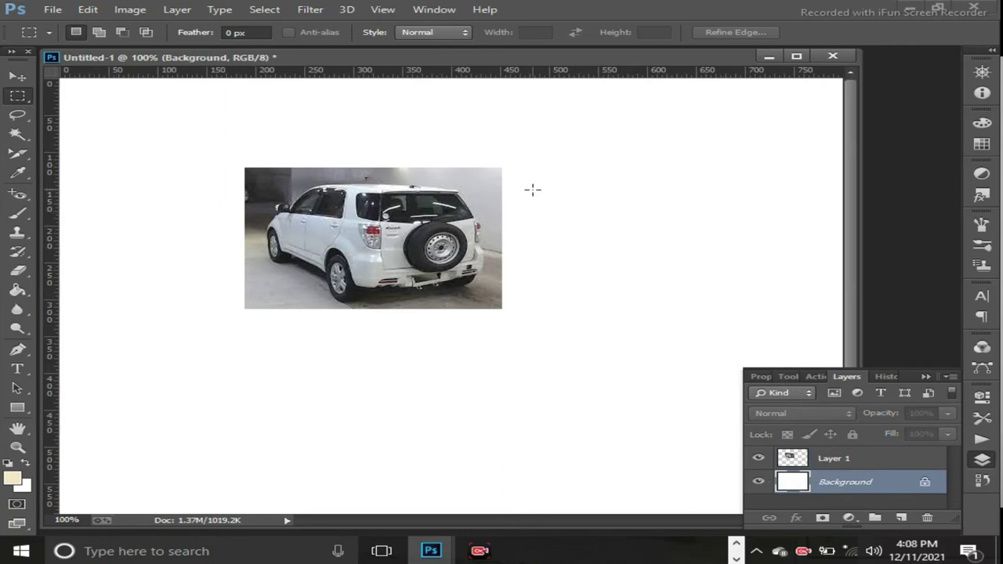
{"action": "left_click_drag", "start_coordinate": [536, 187], "coordinate": [688, 273]}
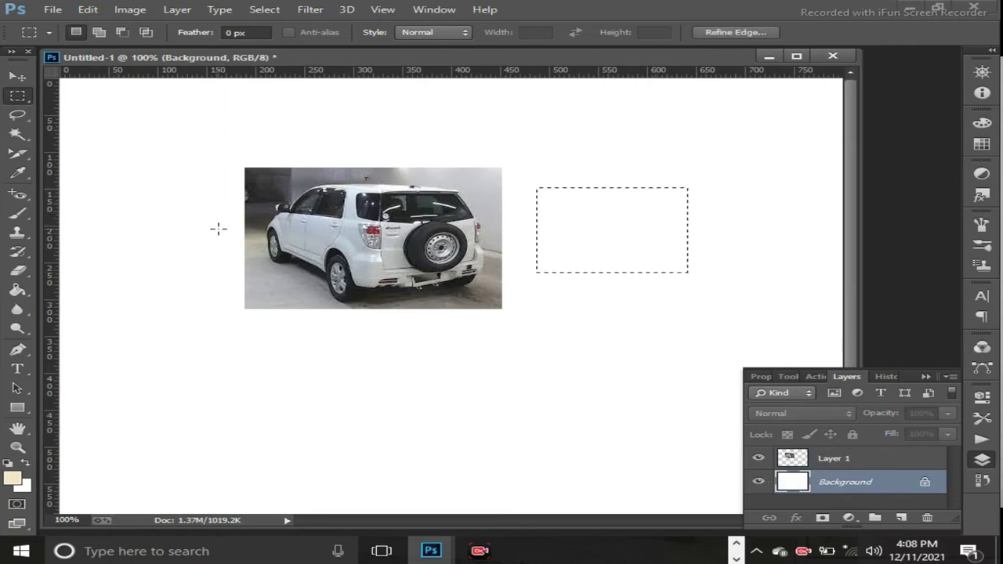
{"action": "left_click", "coordinate": [19, 296]}
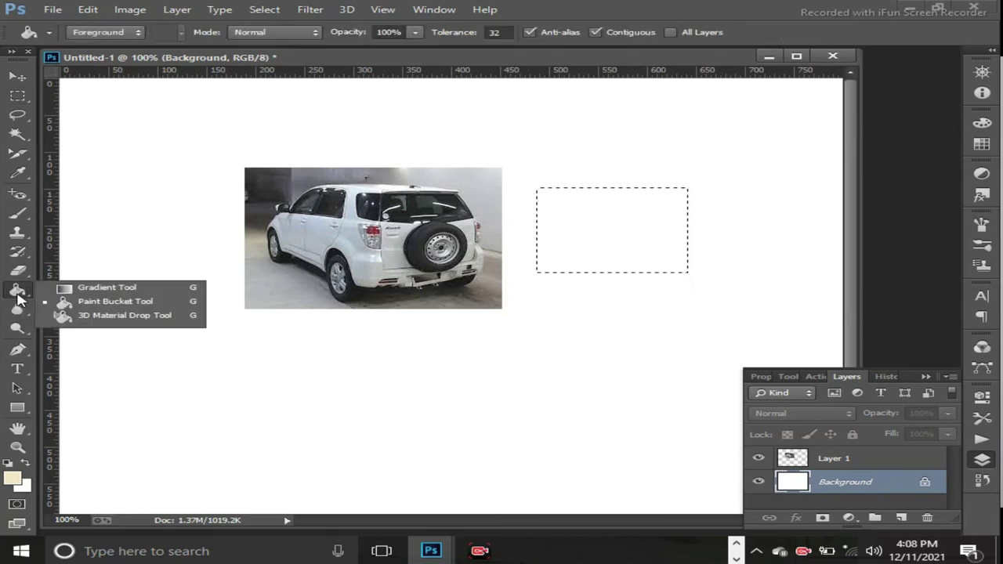
Paint-bucket fill the marked rectangle beside the SUV photo with pink #f44298
{"action": "left_click", "coordinate": [83, 307]}
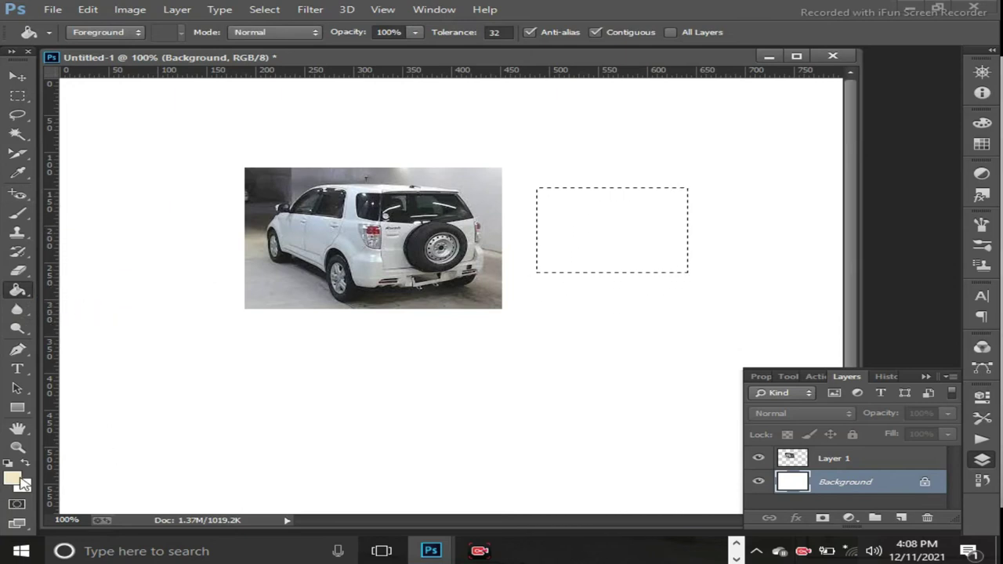
{"action": "left_click", "coordinate": [14, 479]}
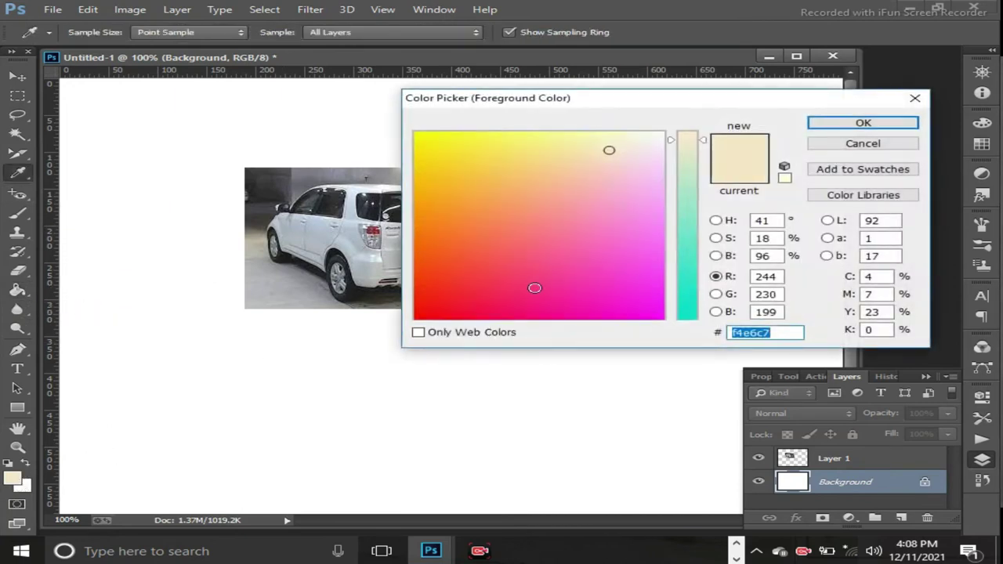
{"action": "left_click", "coordinate": [558, 270]}
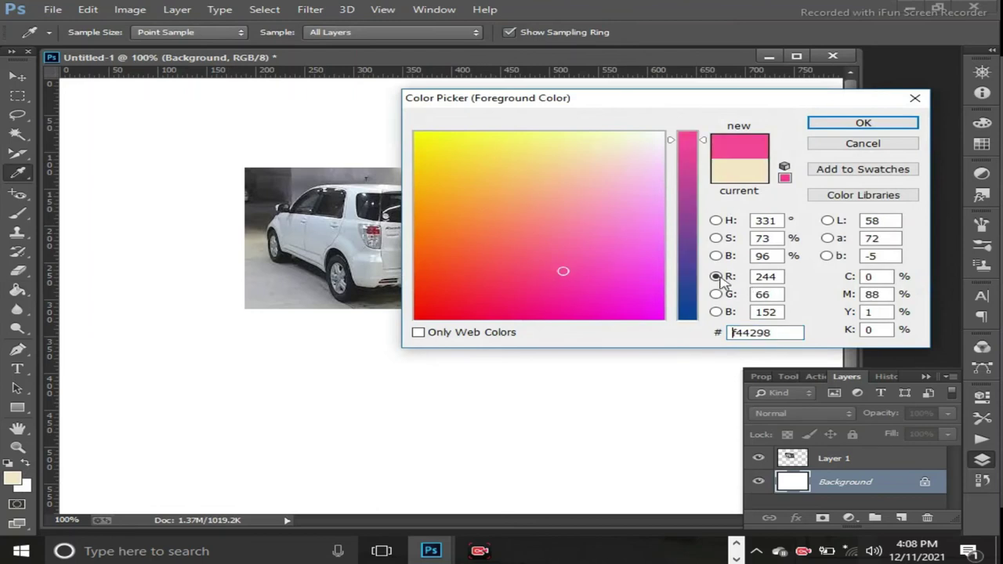
{"action": "left_click", "coordinate": [848, 126]}
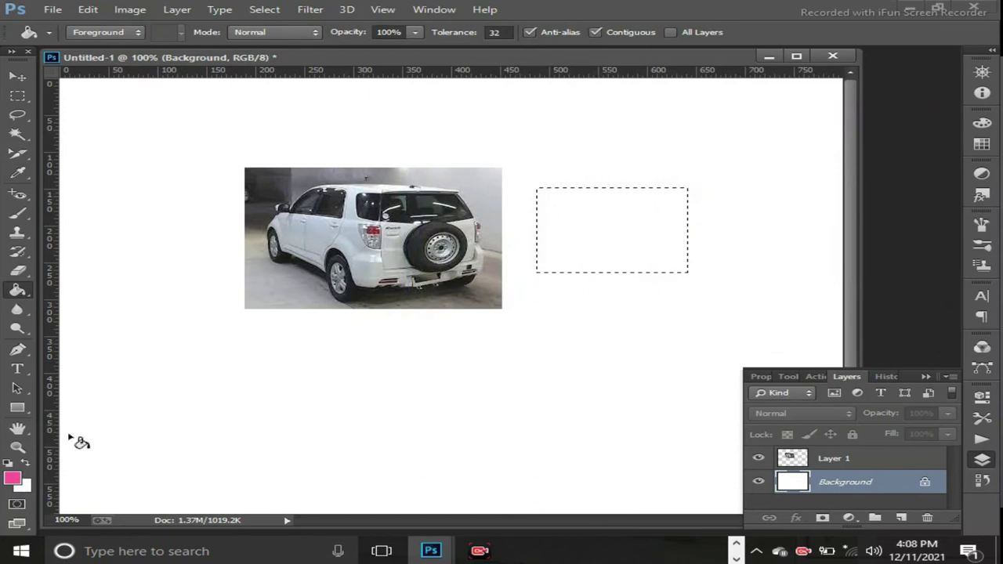
{"action": "left_click", "coordinate": [617, 234]}
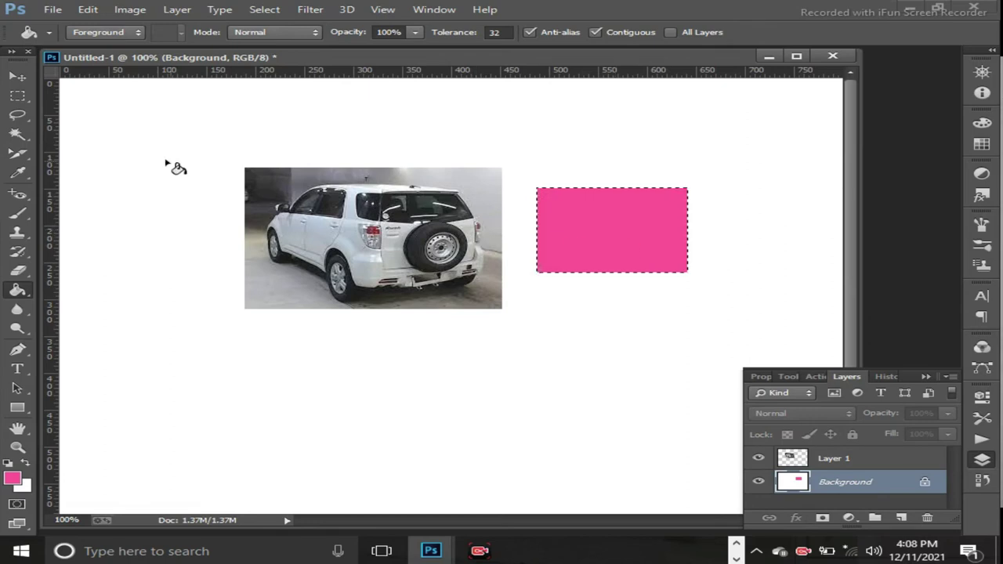
{"action": "left_click", "coordinate": [17, 96]}
{"action": "left_click", "coordinate": [190, 143]}
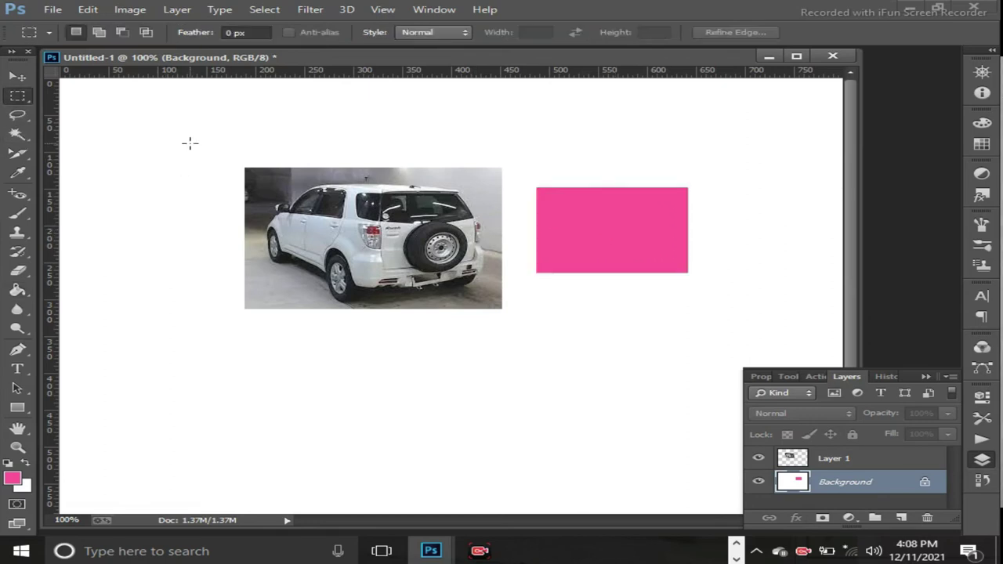
{"action": "left_click_drag", "start_coordinate": [574, 227], "coordinate": [679, 392]}
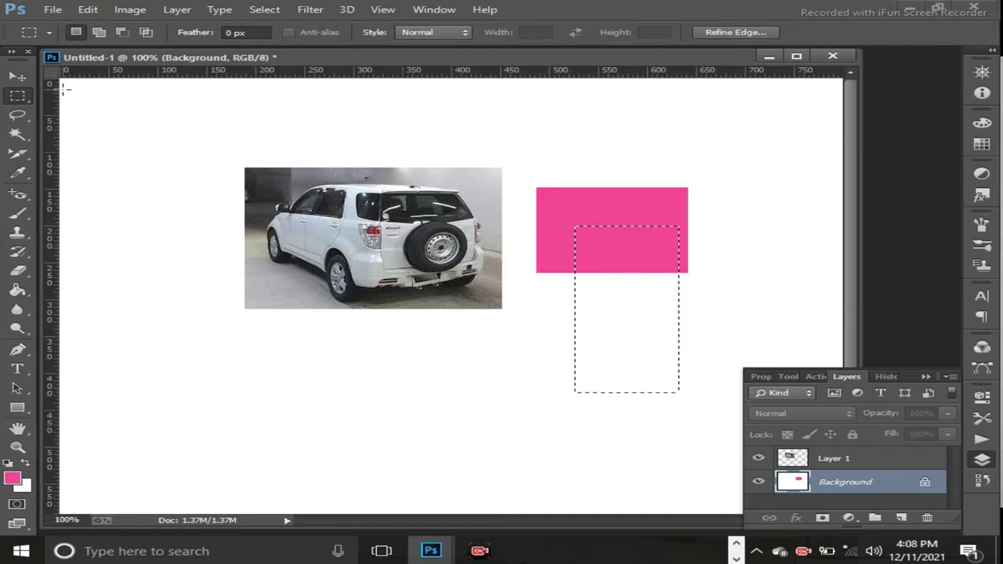
{"action": "left_click", "coordinate": [17, 79]}
{"action": "left_click_drag", "start_coordinate": [534, 218], "coordinate": [540, 287]}
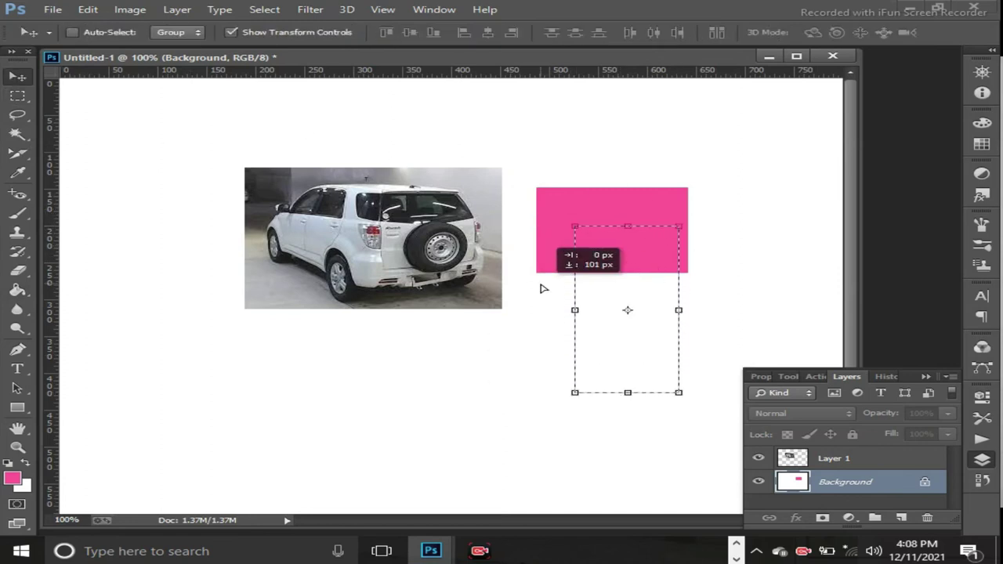
{"action": "left_click", "coordinate": [496, 220]}
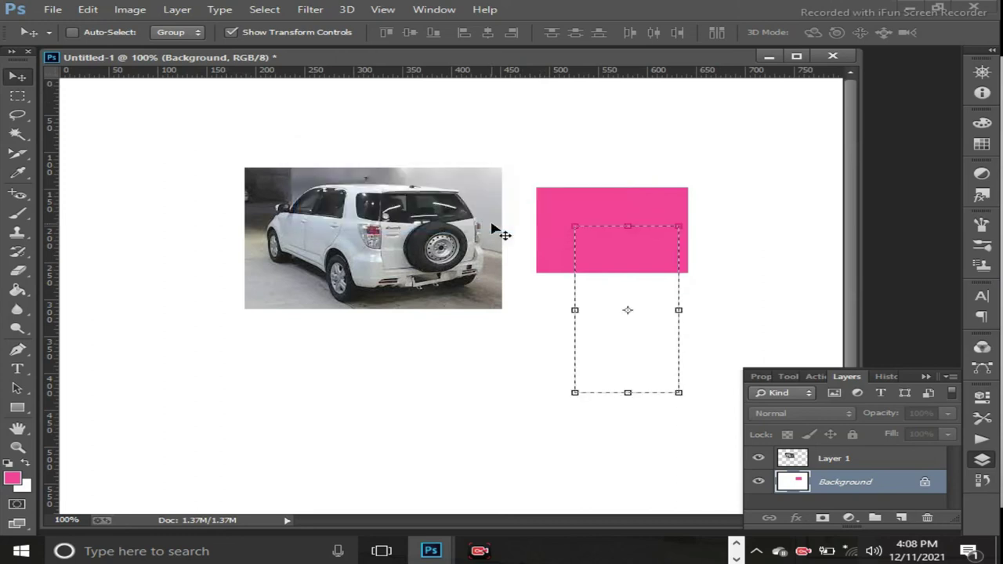
{"action": "left_click_drag", "start_coordinate": [588, 209], "coordinate": [636, 221]}
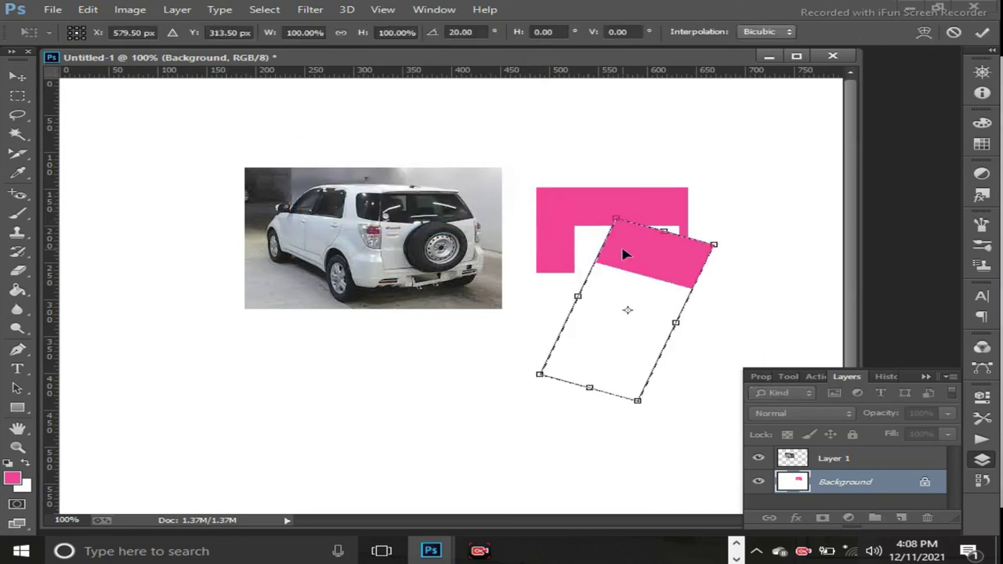
{"action": "key", "text": "ctrl+z"}
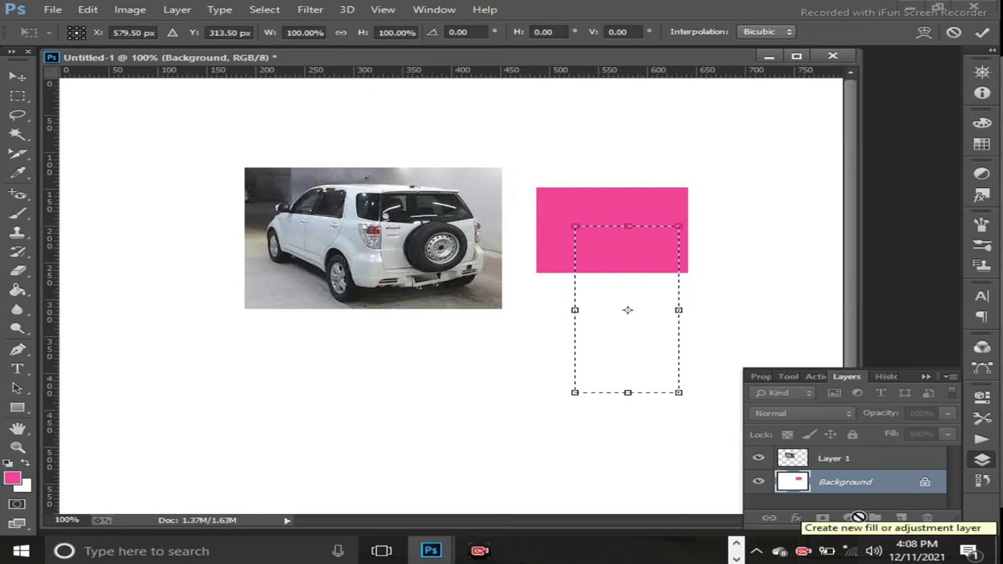
{"action": "left_click", "coordinate": [19, 77]}
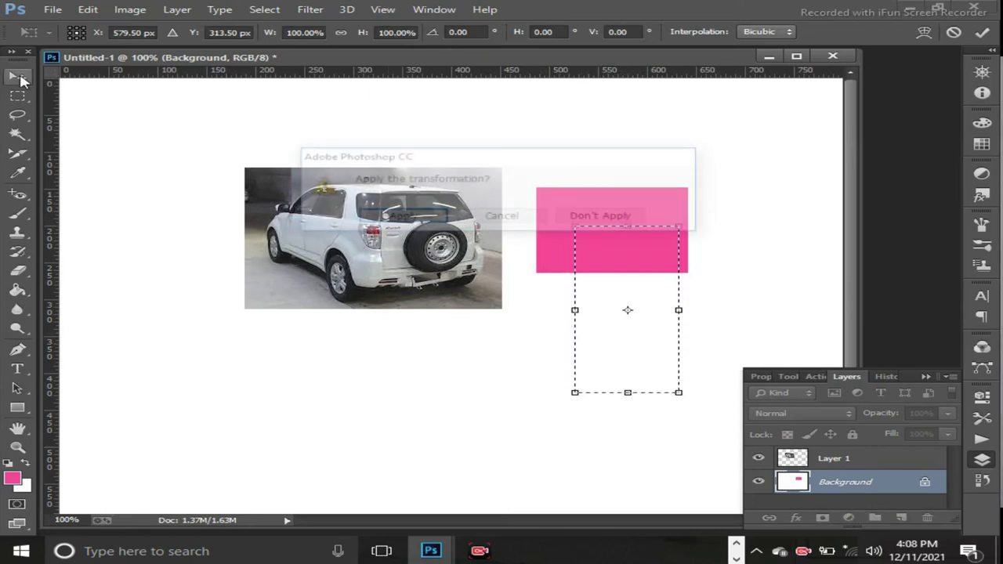
{"action": "left_click", "coordinate": [604, 217]}
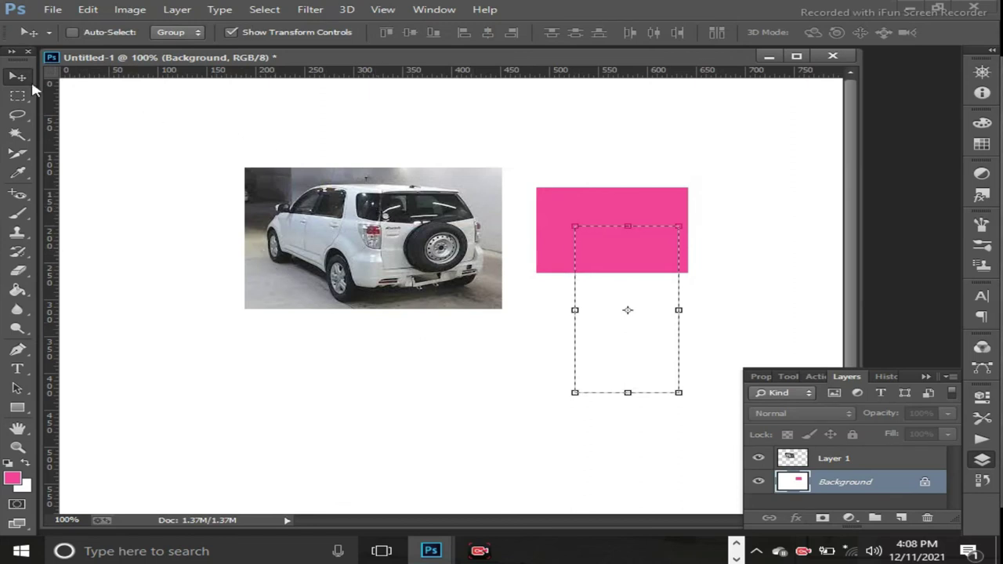
{"action": "left_click", "coordinate": [17, 95]}
{"action": "left_click", "coordinate": [116, 112]}
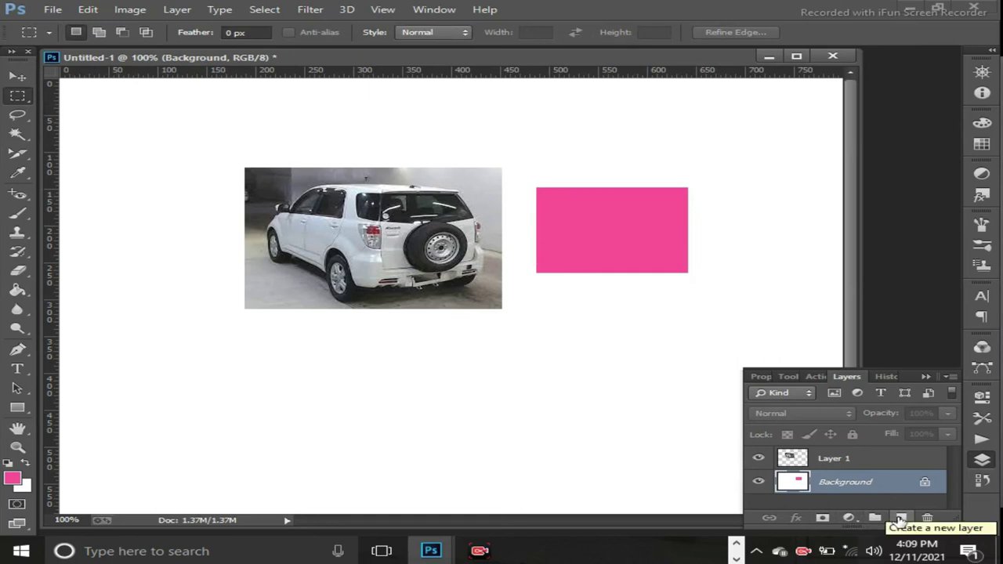
On a new layer, fill a rectangle below the car photo with the pink foreground colour
{"action": "left_click", "coordinate": [900, 520]}
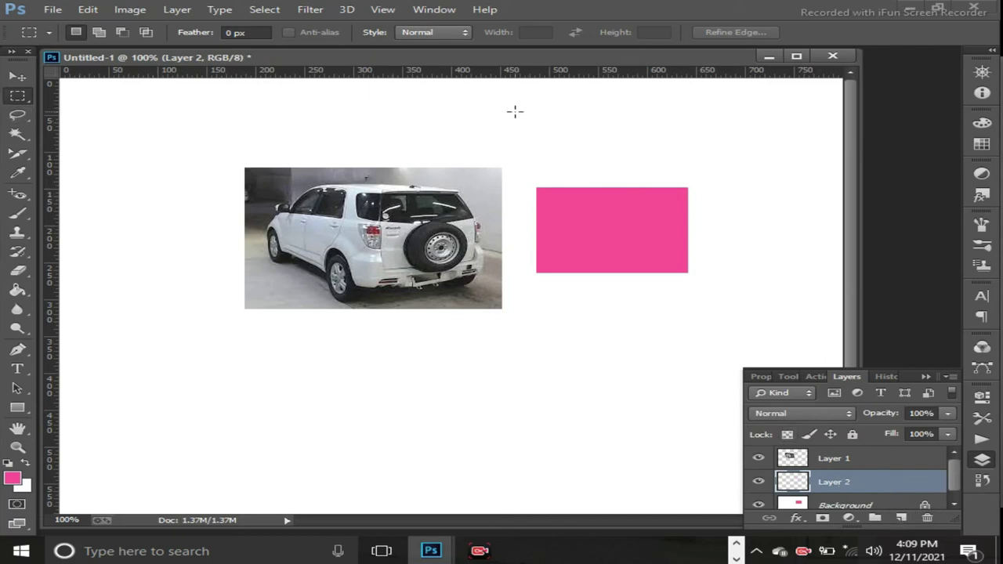
{"action": "left_click_drag", "start_coordinate": [385, 381], "coordinate": [524, 443]}
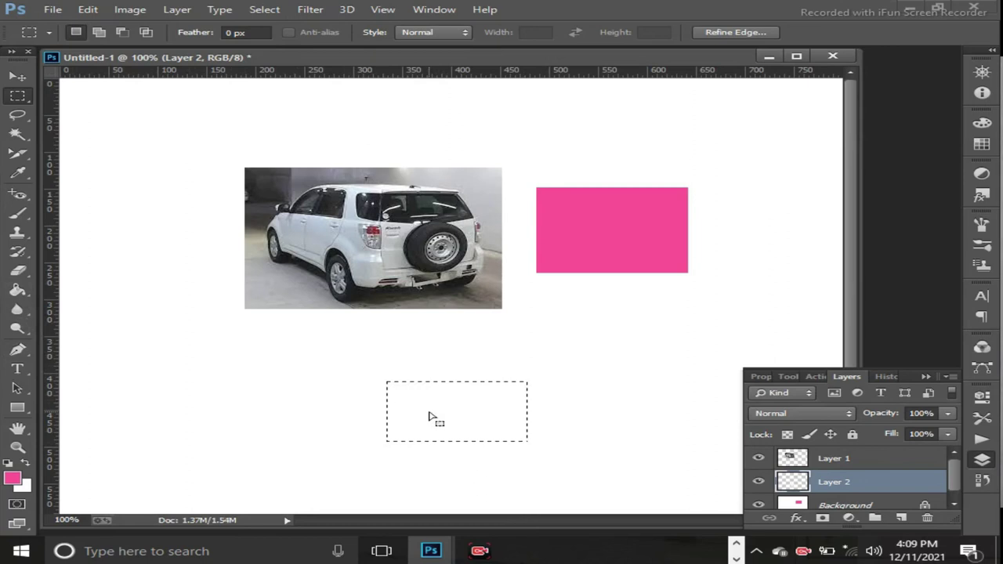
{"action": "key", "text": "alt+BackSpace"}
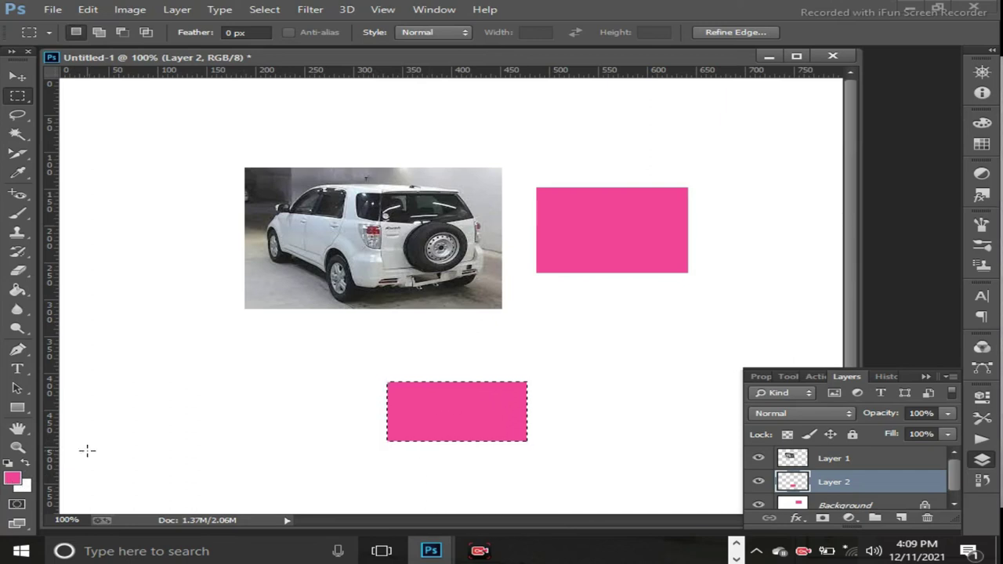
{"action": "key", "text": "Delete"}
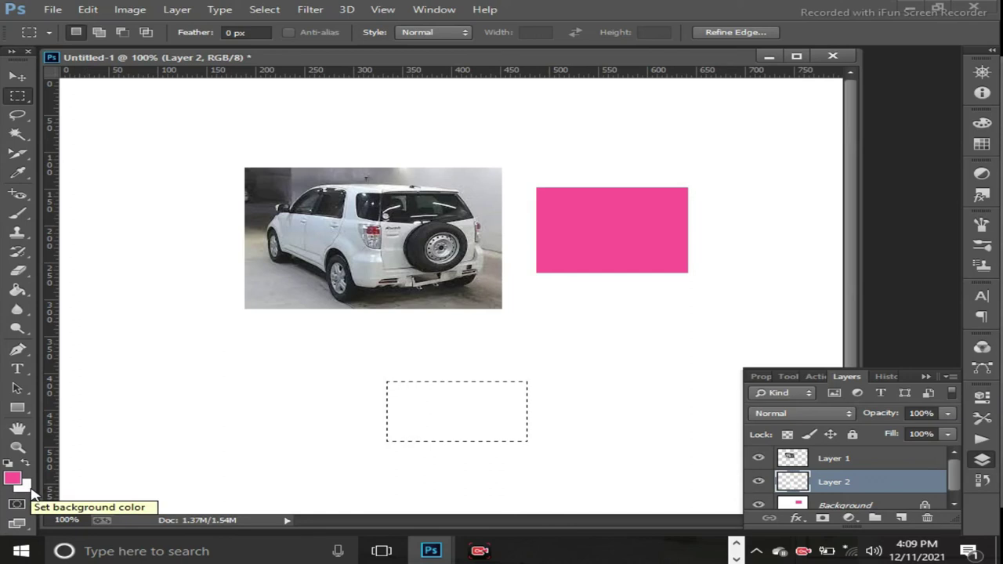
{"action": "key", "text": "alt+BackSpace"}
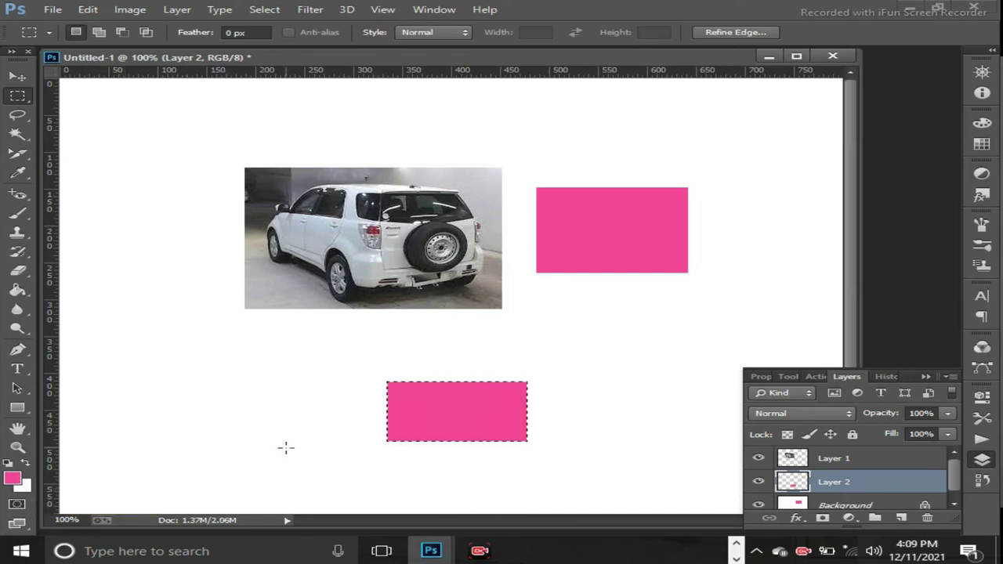
Move the pink rectangle to the car photo's upper right and stack Layer 2 above Layer 1
{"action": "left_click", "coordinate": [17, 76]}
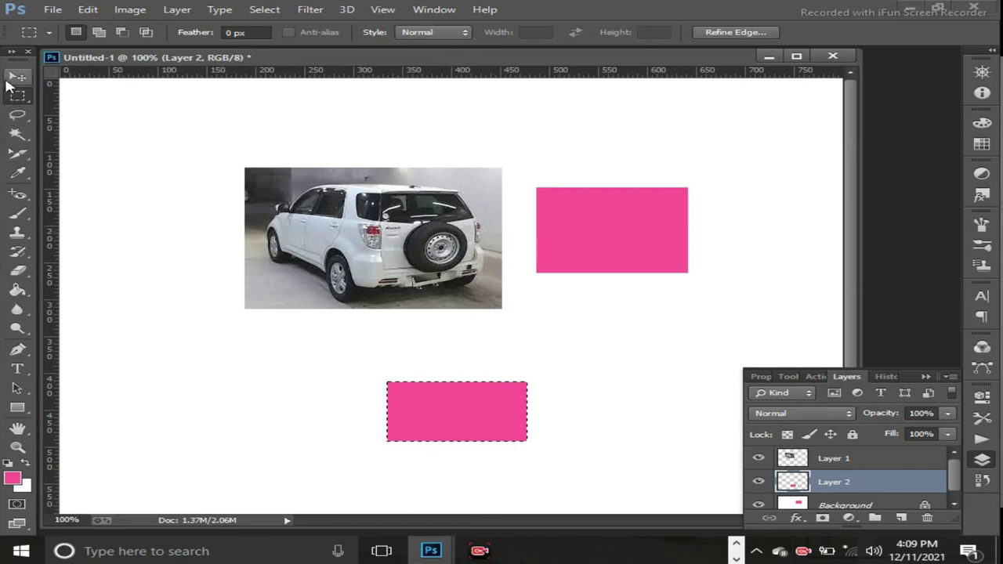
{"action": "mouse_move", "coordinate": [406, 395]}
{"action": "left_mouse_down"}
{"action": "mouse_move", "coordinate": [374, 309]}
{"action": "mouse_move", "coordinate": [483, 368]}
{"action": "left_mouse_up"}
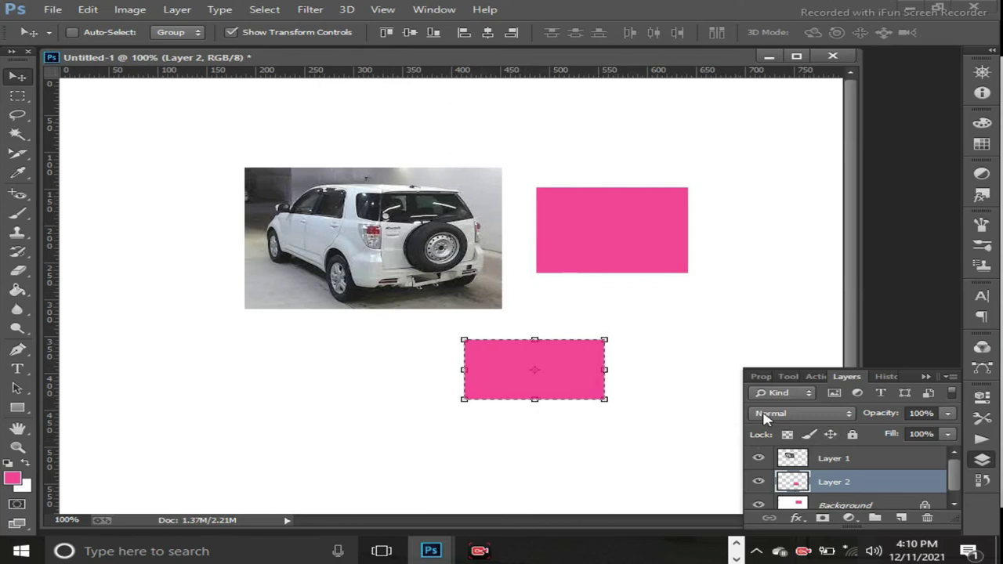
{"action": "mouse_move", "coordinate": [576, 365]}
{"action": "left_mouse_down"}
{"action": "mouse_move", "coordinate": [451, 281]}
{"action": "mouse_move", "coordinate": [490, 195]}
{"action": "left_mouse_up"}
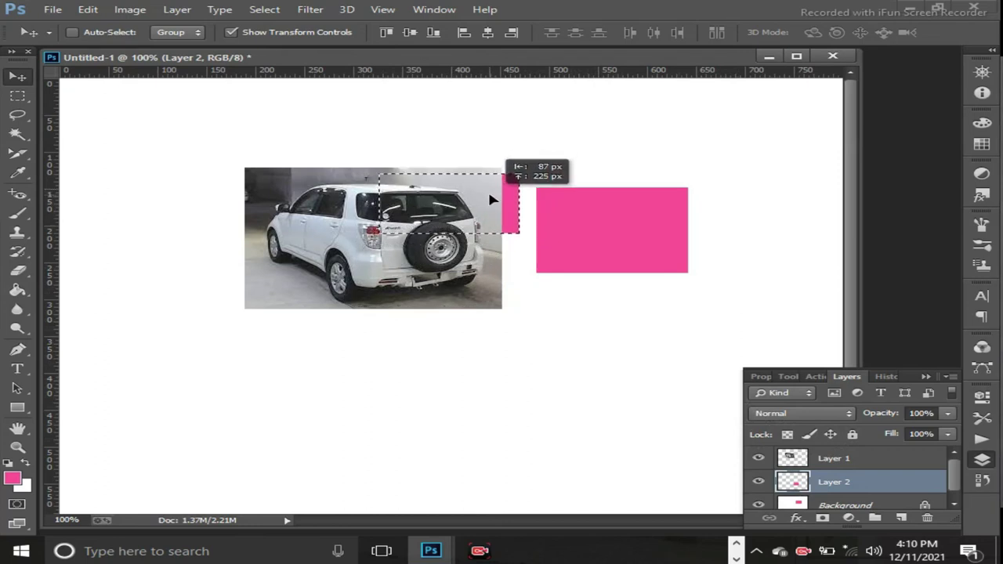
{"action": "left_click_drag", "start_coordinate": [489, 196], "coordinate": [519, 195]}
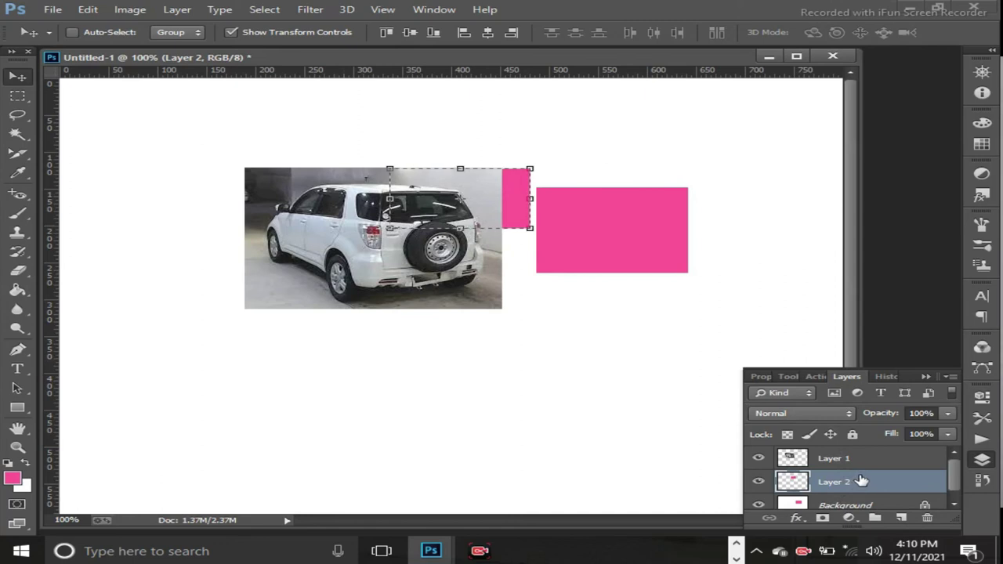
{"action": "left_click_drag", "start_coordinate": [861, 481], "coordinate": [863, 461]}
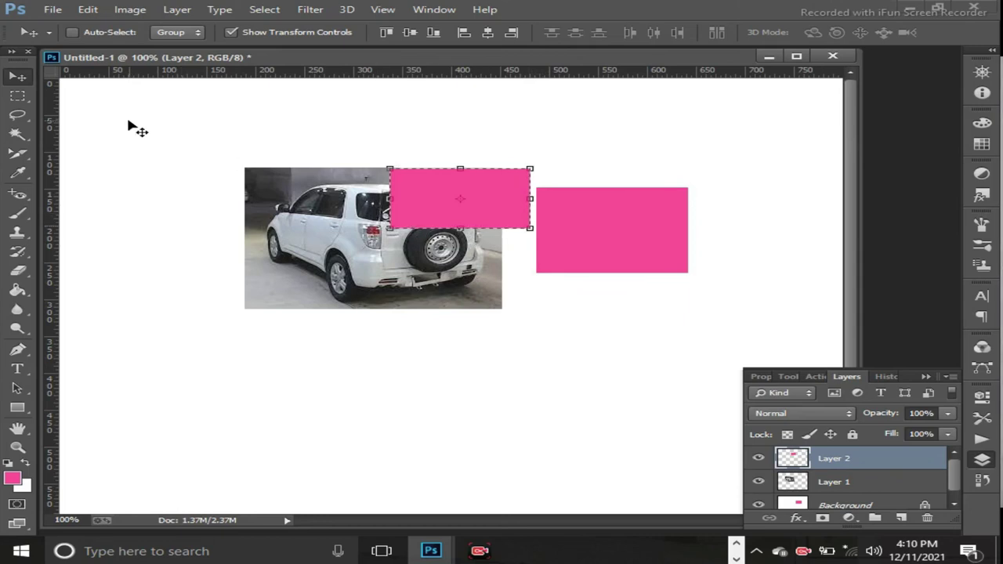
Draw a rectangular selection over the upper-left part of the car photo
{"action": "left_click", "coordinate": [24, 94]}
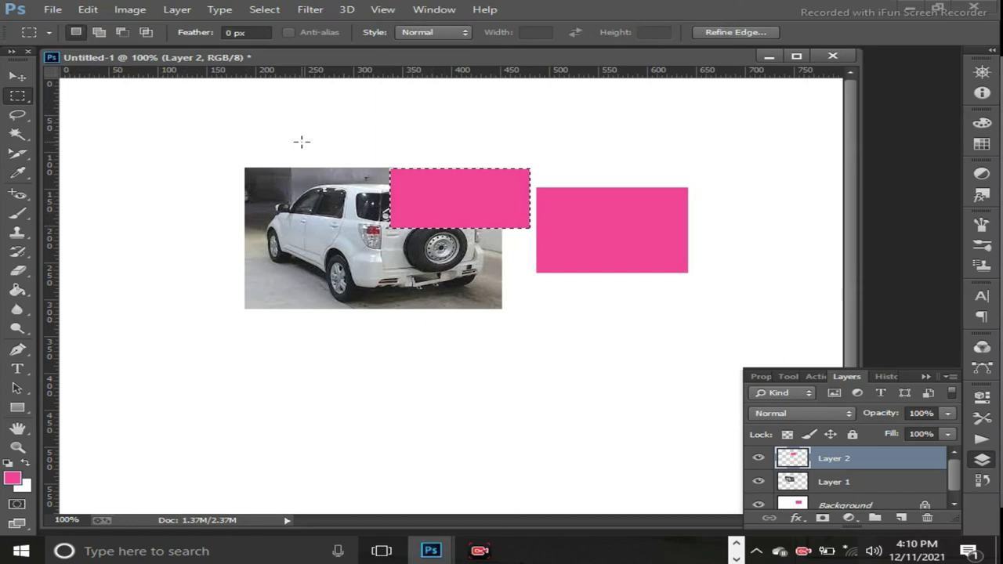
{"action": "left_click_drag", "start_coordinate": [249, 178], "coordinate": [361, 268]}
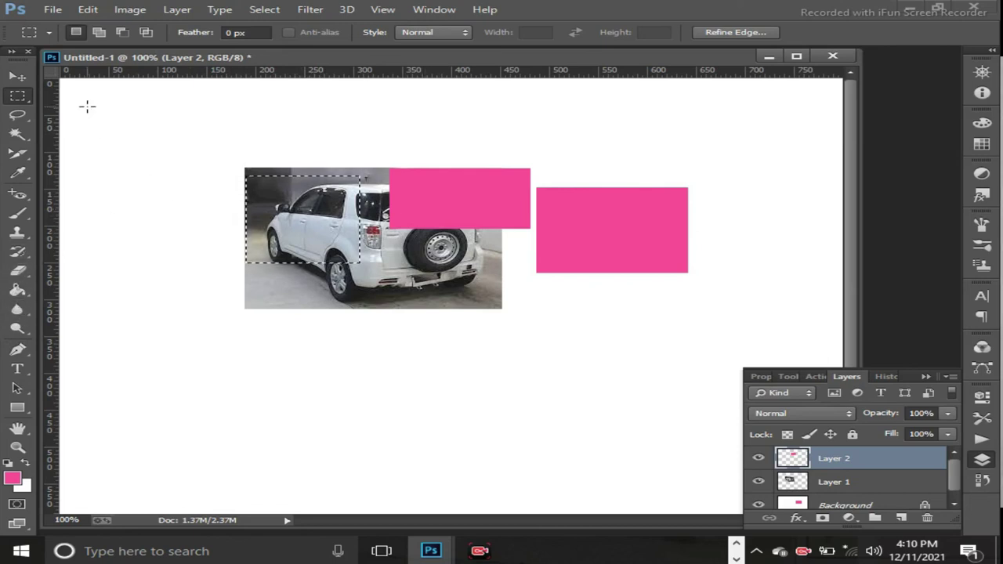
{"action": "left_click", "coordinate": [20, 78]}
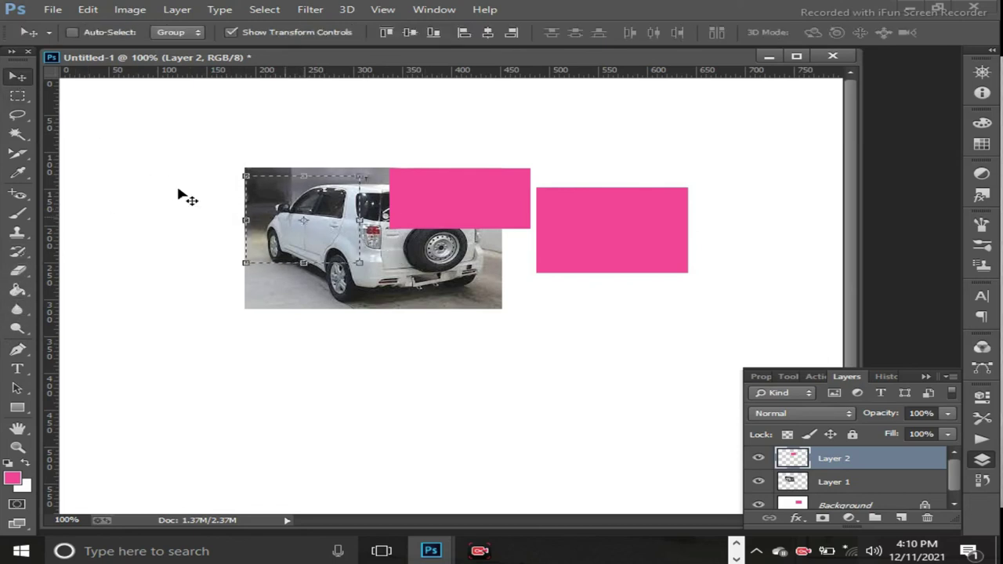
{"action": "left_click", "coordinate": [15, 98]}
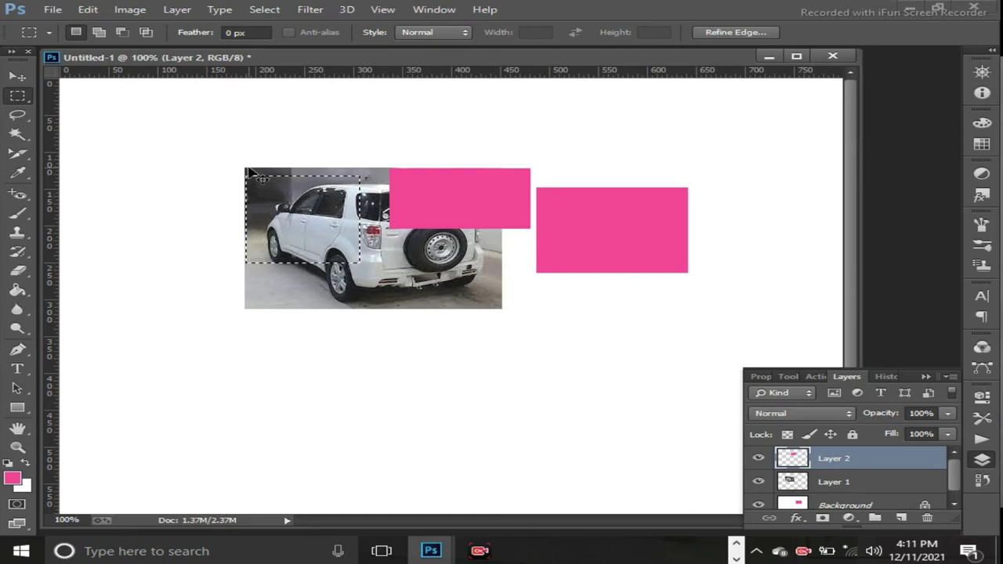
Open the smiling-businesswoman office JPG from the Computer pics folder
{"action": "key", "text": "ctrl+o"}
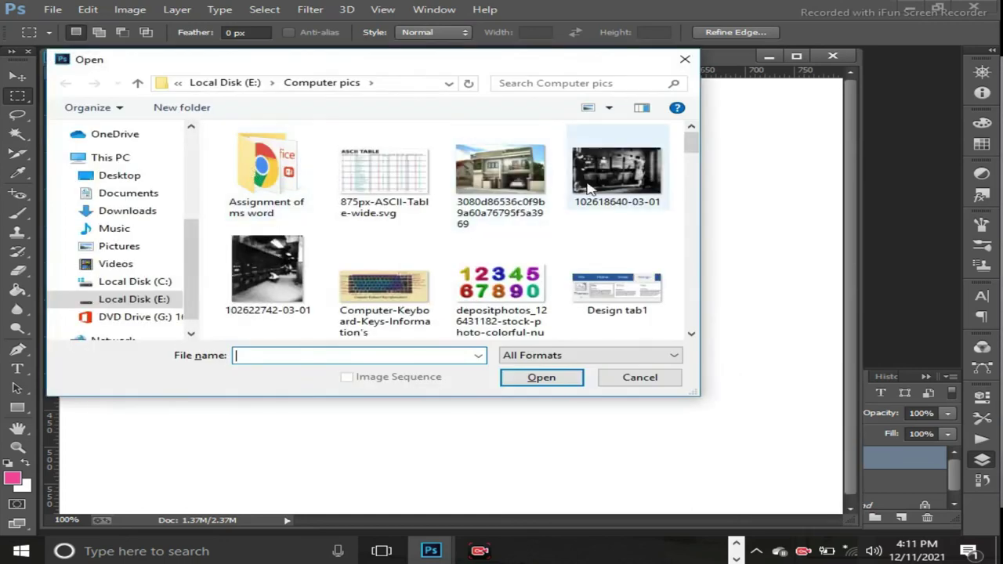
{"action": "left_click_drag", "start_coordinate": [691, 145], "coordinate": [698, 298]}
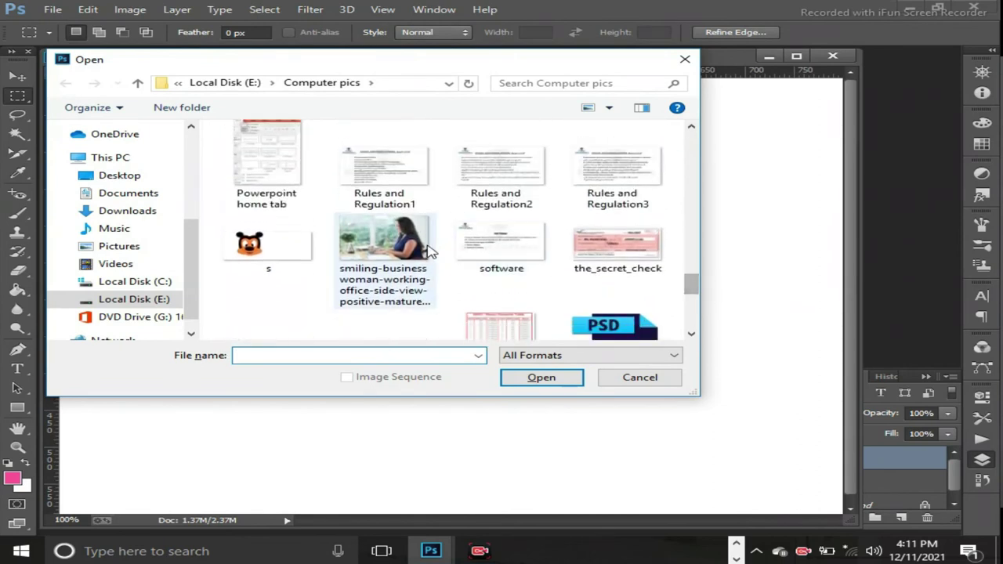
{"action": "left_click", "coordinate": [401, 245]}
{"action": "left_click", "coordinate": [553, 377]}
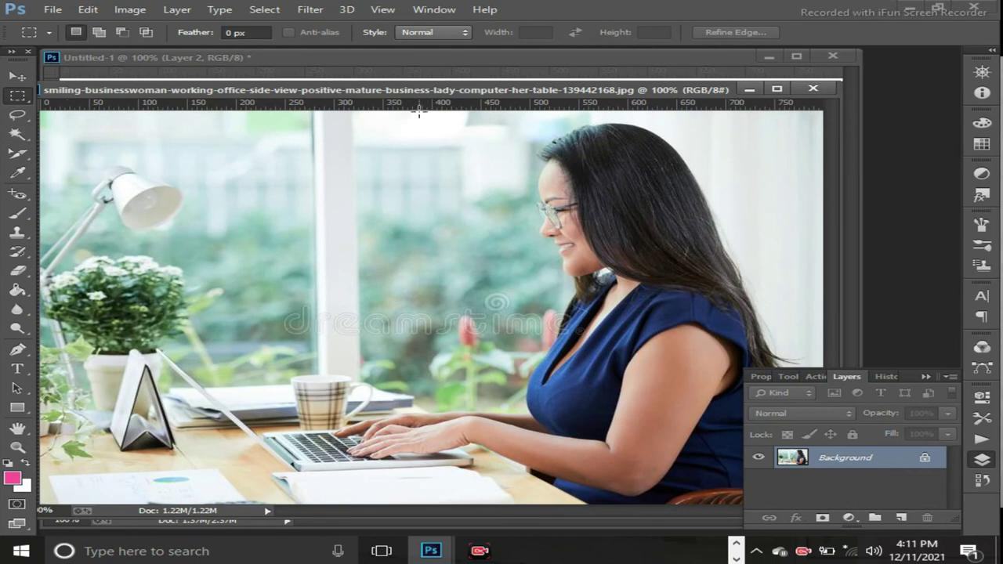
Select and copy the woman's side of the photo, then start a new 520 × 534 px document
{"action": "left_click_drag", "start_coordinate": [419, 114], "coordinate": [585, 329]}
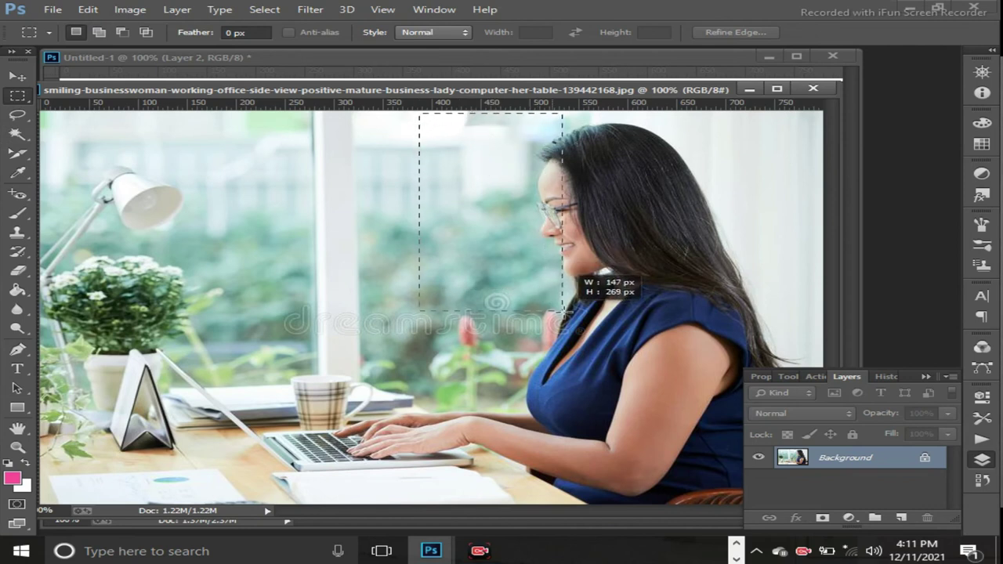
{"action": "left_click", "coordinate": [314, 116]}
{"action": "left_click_drag", "start_coordinate": [314, 116], "coordinate": [791, 501]}
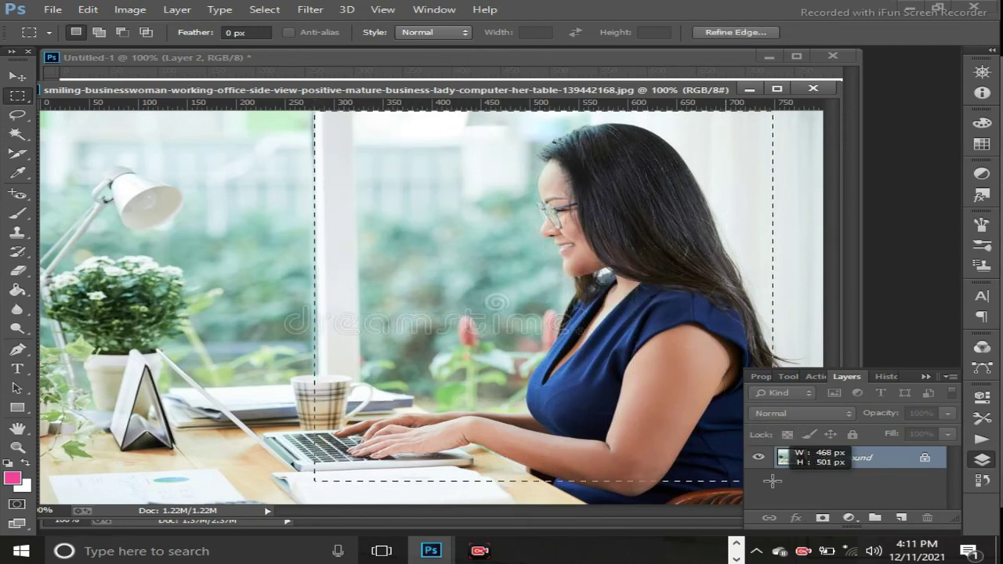
{"action": "left_click_drag", "start_coordinate": [791, 502], "coordinate": [827, 508]}
{"action": "left_click", "coordinate": [827, 508]}
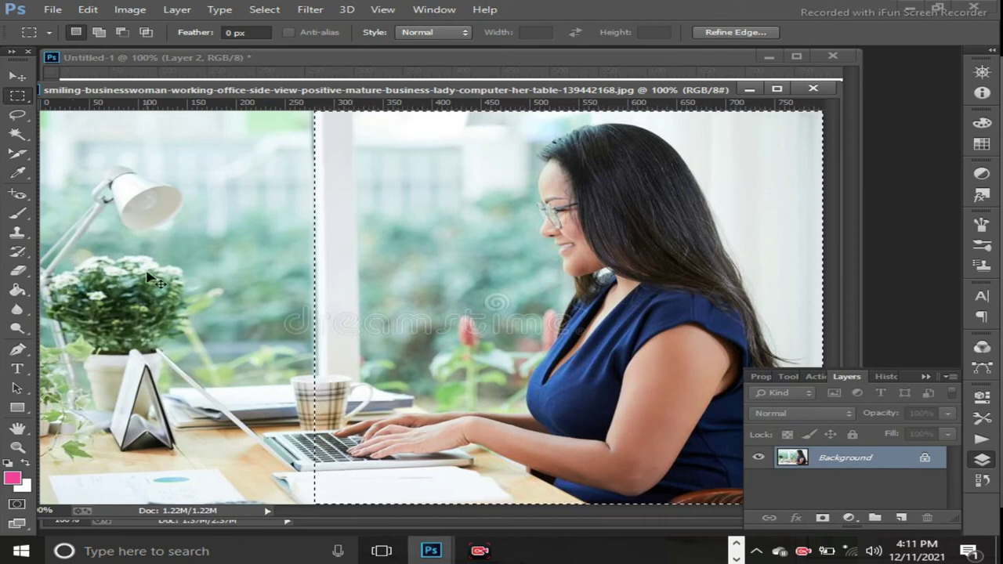
{"action": "key", "text": "ctrl+n"}
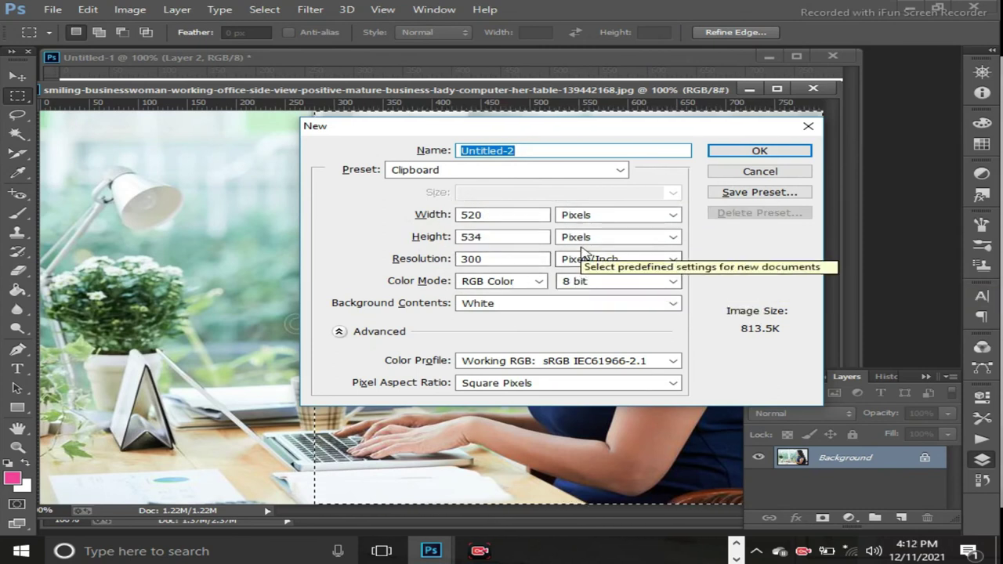
Create the 520 × 534 px Untitled-2 document and paste the woman's photo into it as Layer 1
{"action": "left_click", "coordinate": [736, 150]}
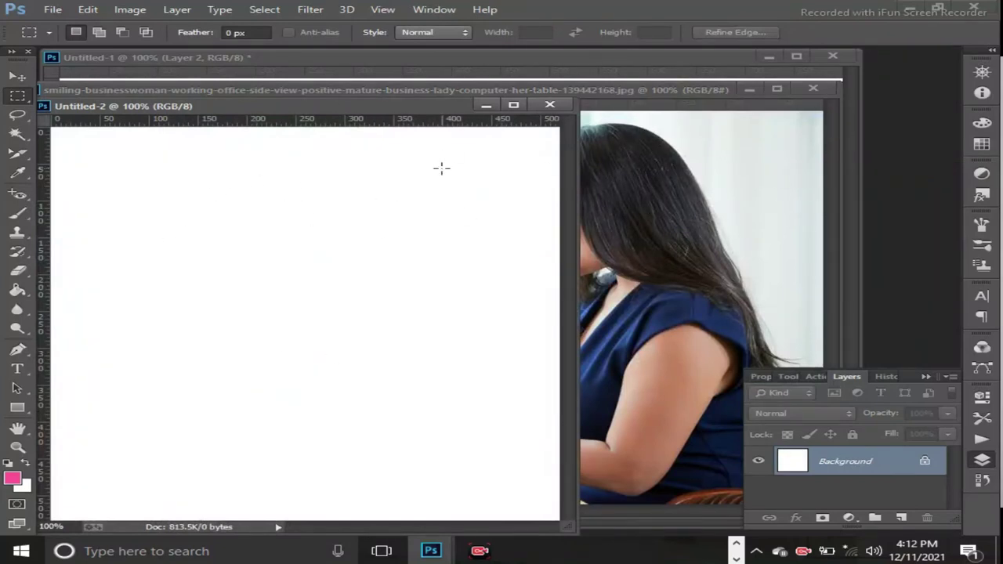
{"action": "key", "text": "ctrl+v"}
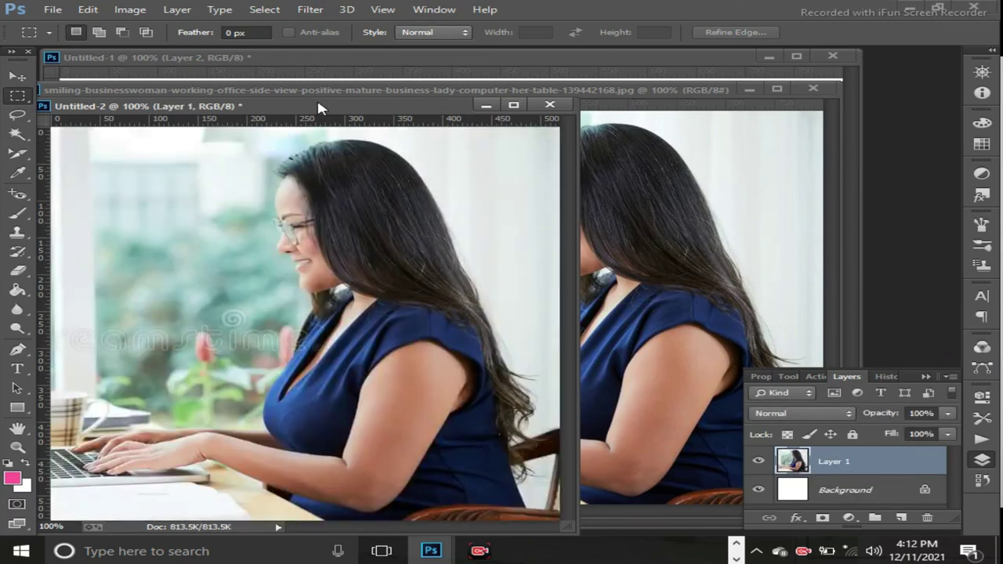
{"action": "left_click_drag", "start_coordinate": [318, 107], "coordinate": [384, 69]}
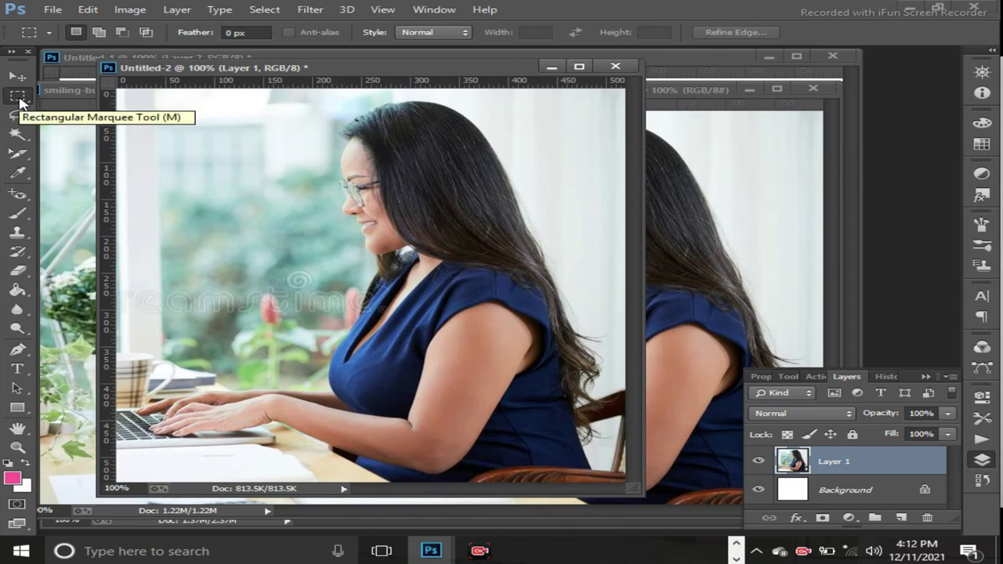
Draw a trial unfeathered rectangular selection around the woman, then clear it
{"action": "right_click", "coordinate": [19, 101]}
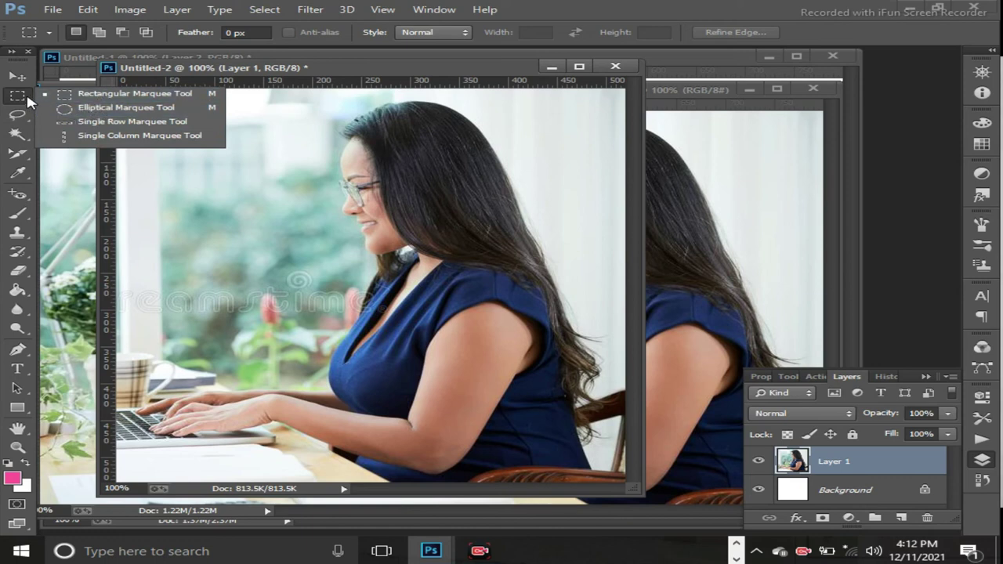
{"action": "left_click", "coordinate": [84, 99]}
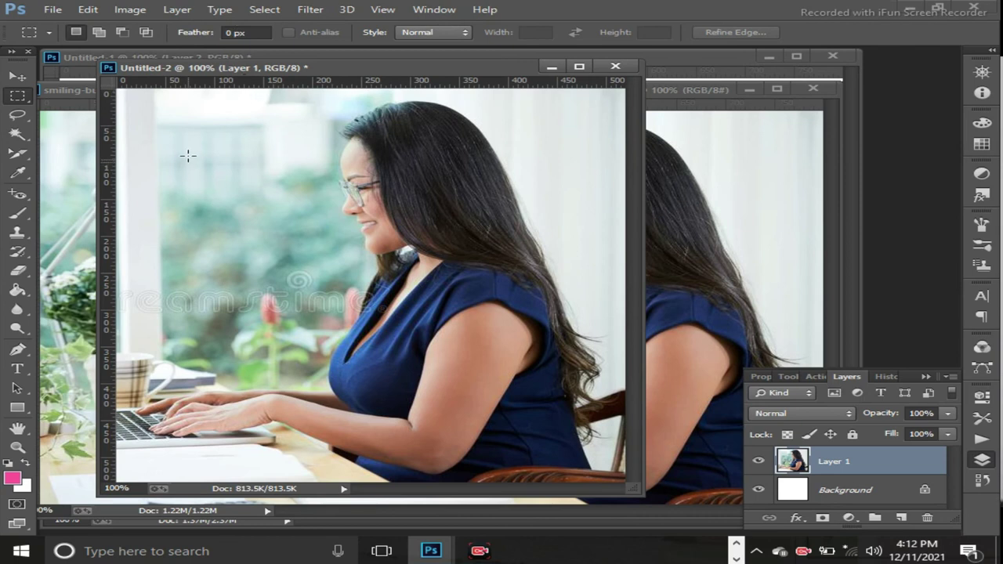
{"action": "left_click_drag", "start_coordinate": [181, 120], "coordinate": [524, 448]}
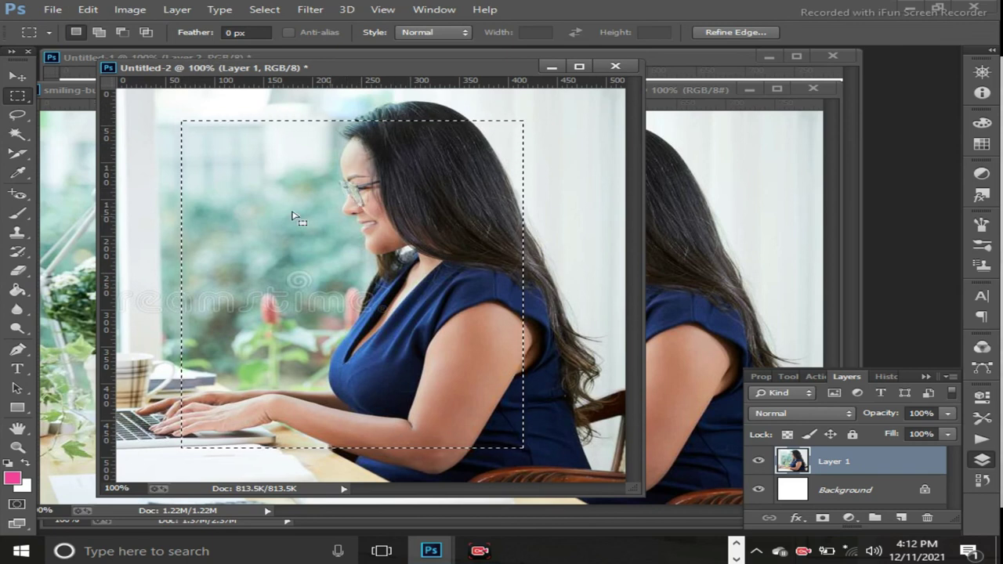
{"action": "left_click", "coordinate": [575, 175]}
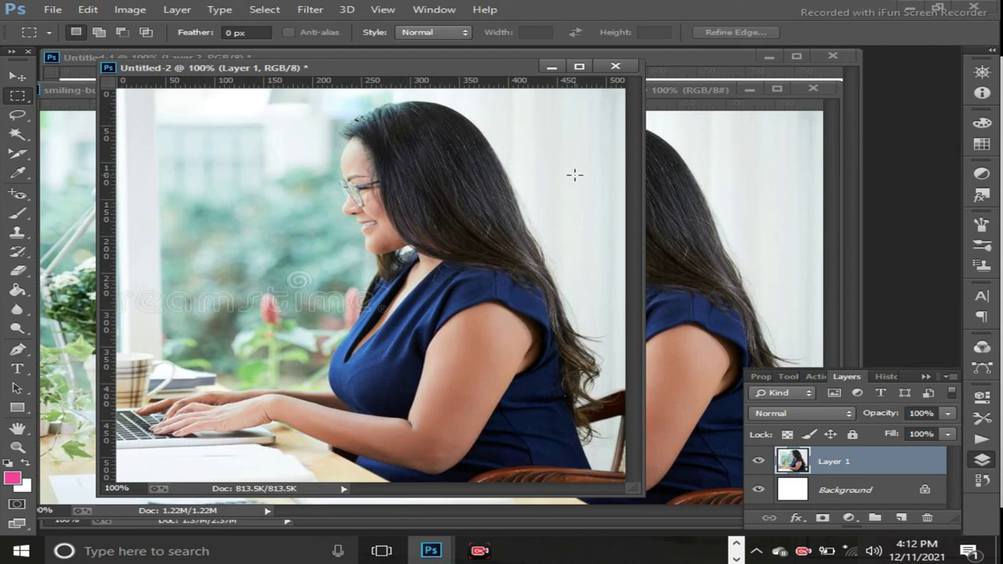
Set Feather to 50 px and draw a rectangular selection around the woman
{"action": "left_click", "coordinate": [256, 35]}
{"action": "key", "text": "BackSpace"}
{"action": "type", "text": "50"}
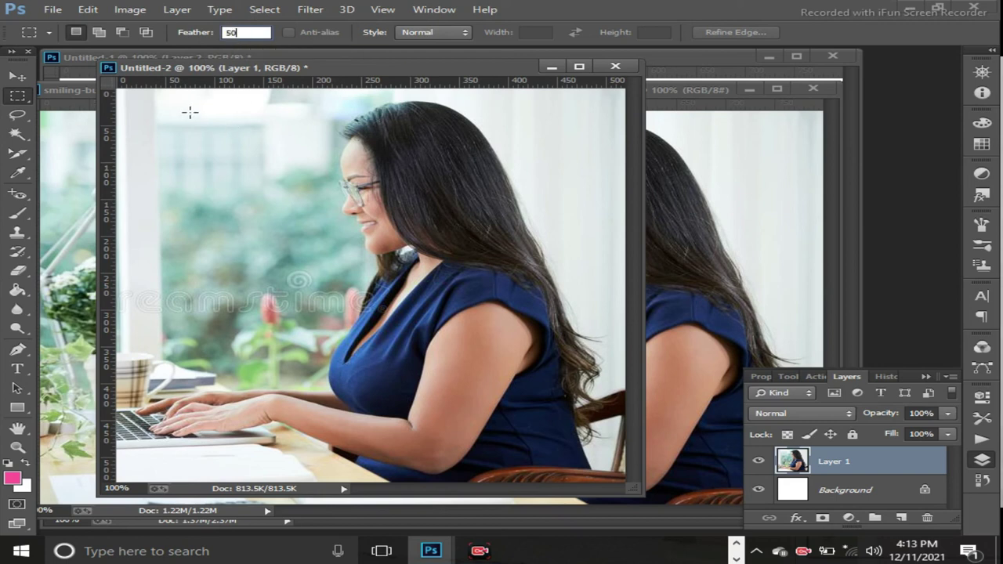
{"action": "left_click_drag", "start_coordinate": [192, 105], "coordinate": [515, 442]}
{"action": "left_click_drag", "start_coordinate": [405, 366], "coordinate": [459, 367]}
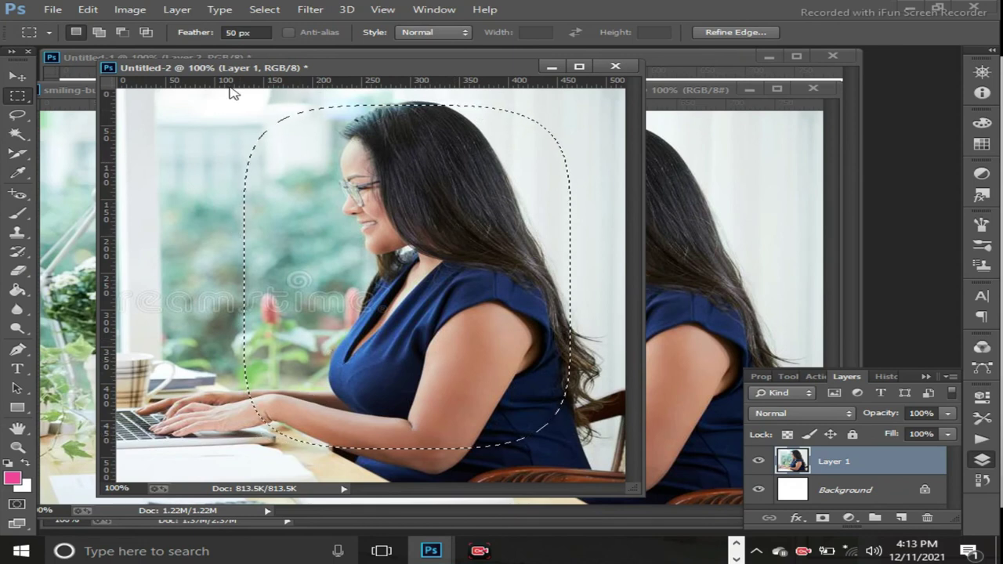
{"action": "left_click_drag", "start_coordinate": [229, 89], "coordinate": [428, 319]}
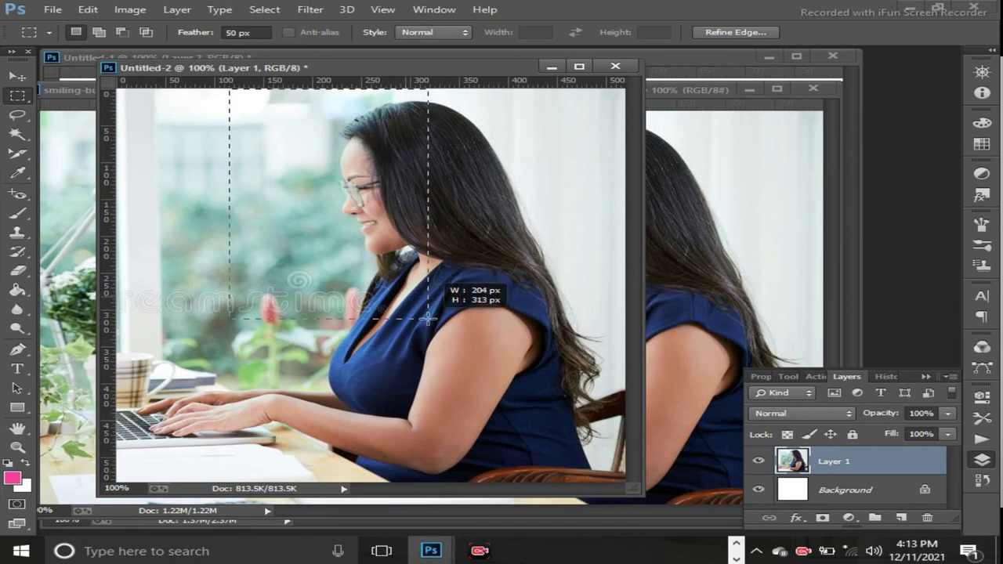
{"action": "left_click_drag", "start_coordinate": [428, 318], "coordinate": [601, 525]}
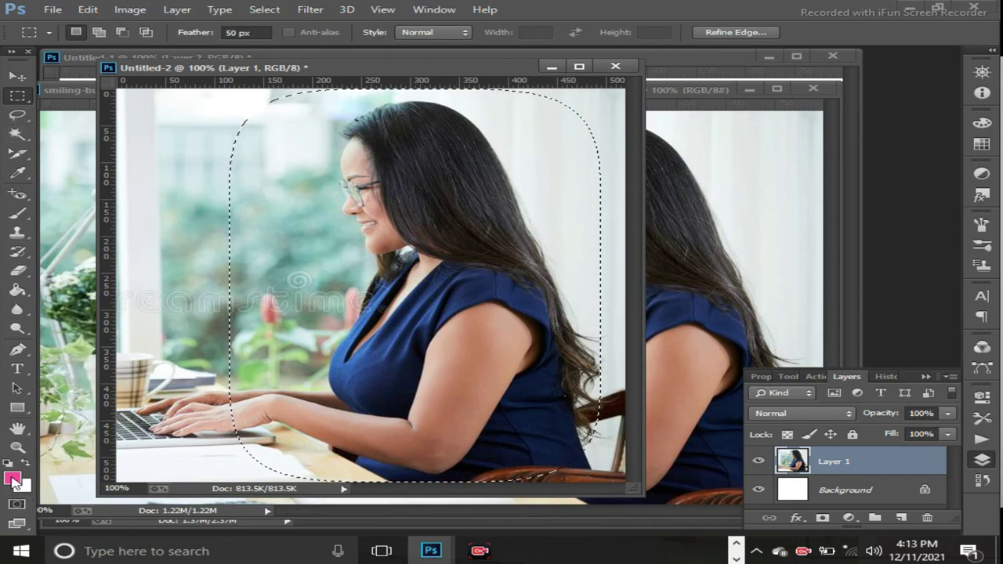
Try a pink Paint Bucket fill left of the woman's face, undo it, and deselect
{"action": "left_click", "coordinate": [17, 292]}
{"action": "left_click", "coordinate": [321, 267]}
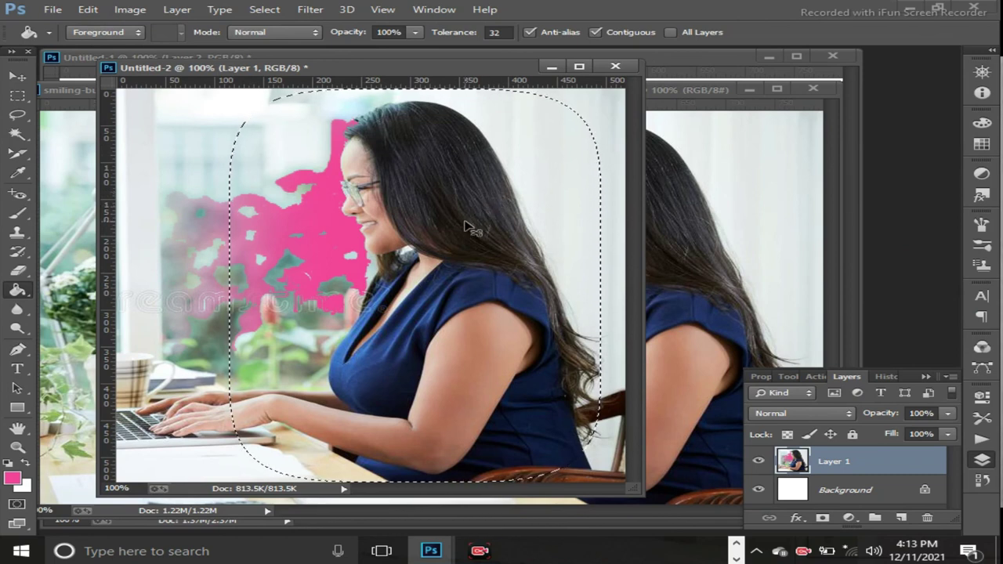
{"action": "key", "text": "ctrl+z"}
{"action": "key", "text": "ctrl+z"}
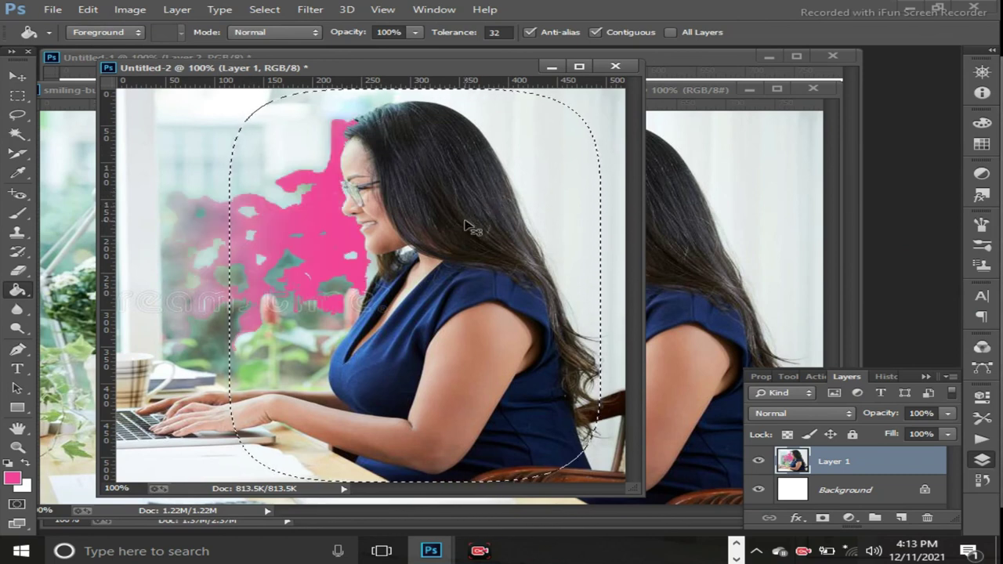
{"action": "key", "text": "ctrl+z"}
{"action": "key", "text": "ctrl+d"}
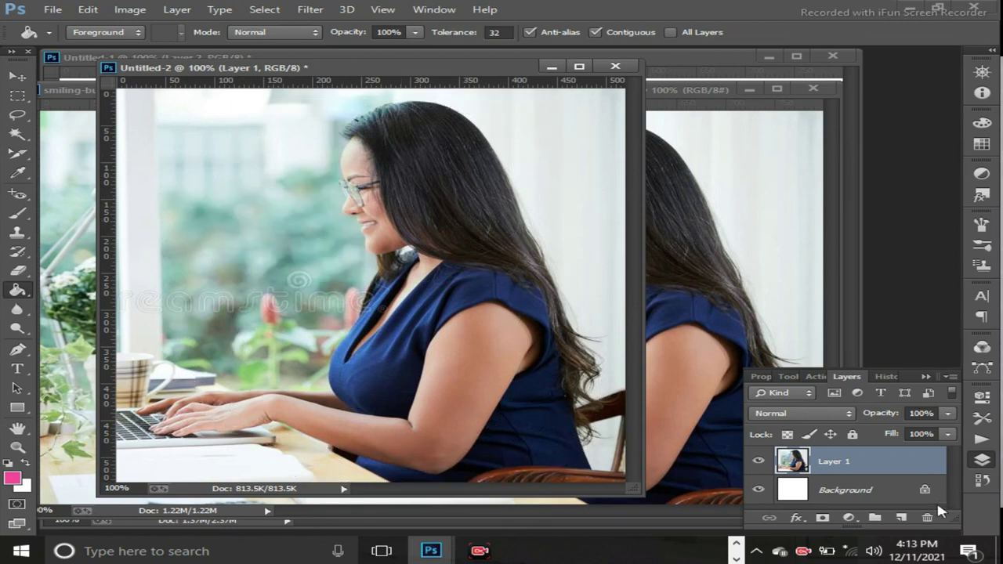
Add empty Layer 2 with a 50 px feathered selection around the woman, removing a trial pink fill
{"action": "left_click", "coordinate": [901, 519]}
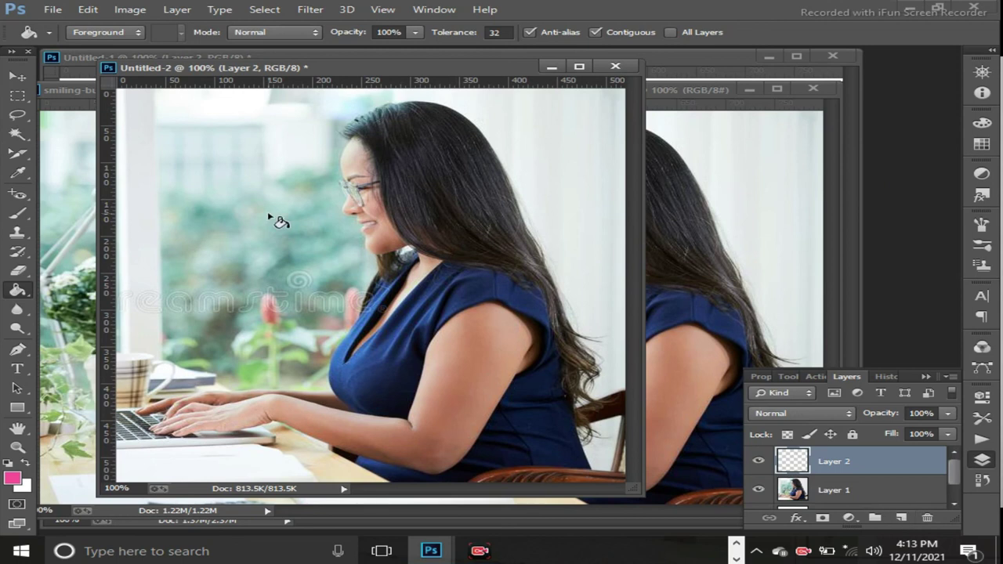
{"action": "left_click", "coordinate": [17, 95]}
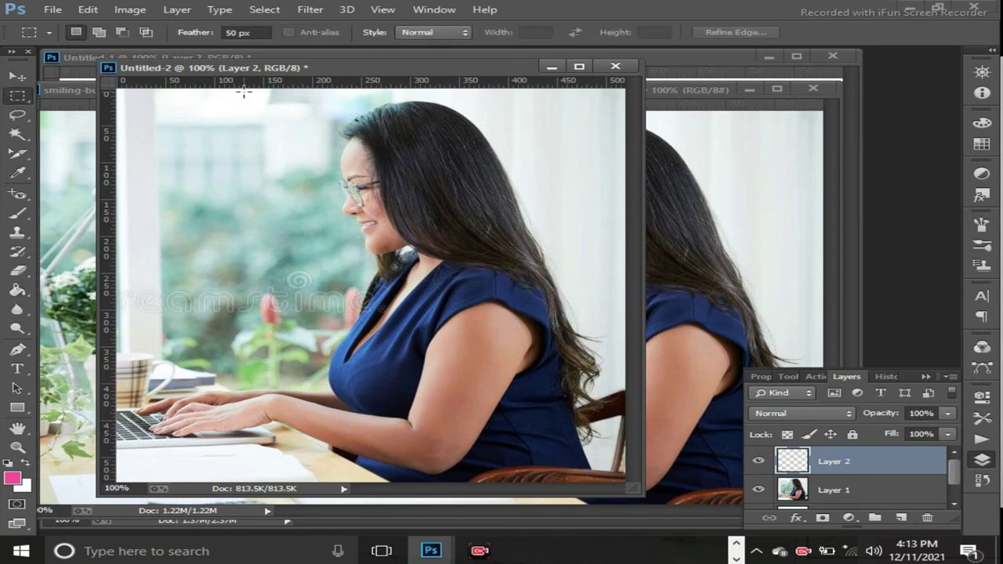
{"action": "left_click_drag", "start_coordinate": [232, 89], "coordinate": [587, 481]}
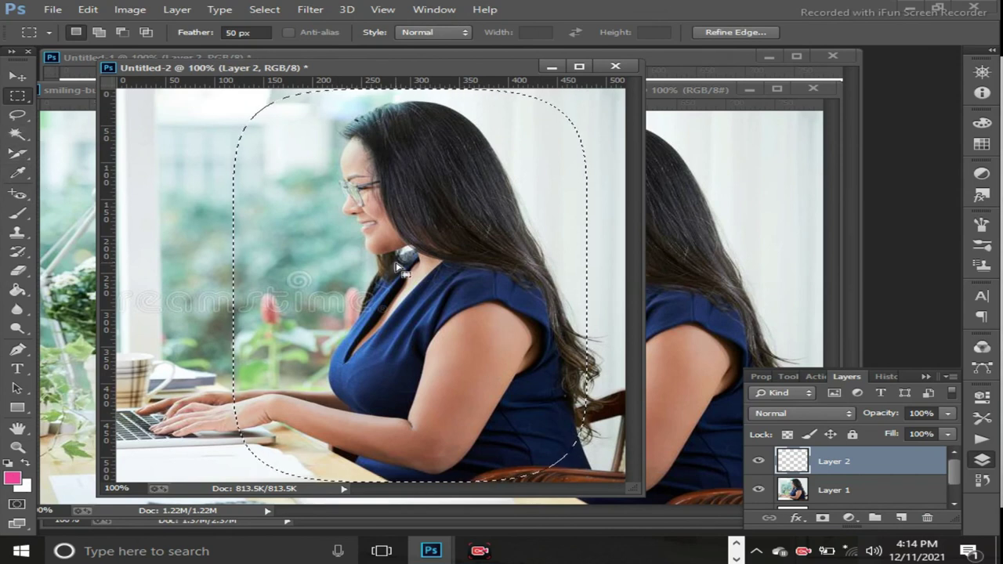
{"action": "key", "text": "alt+BackSpace"}
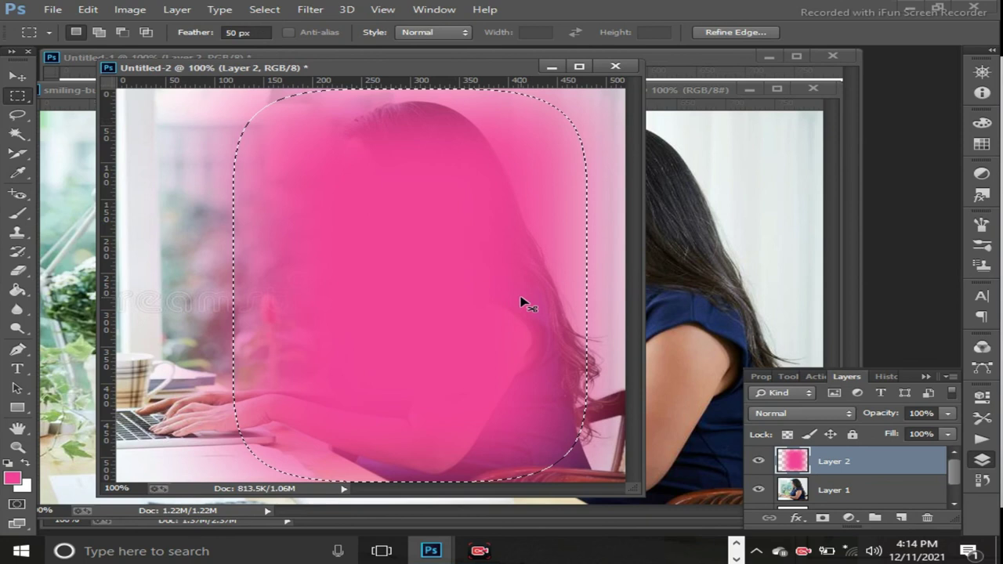
{"action": "key", "text": "ctrl+x"}
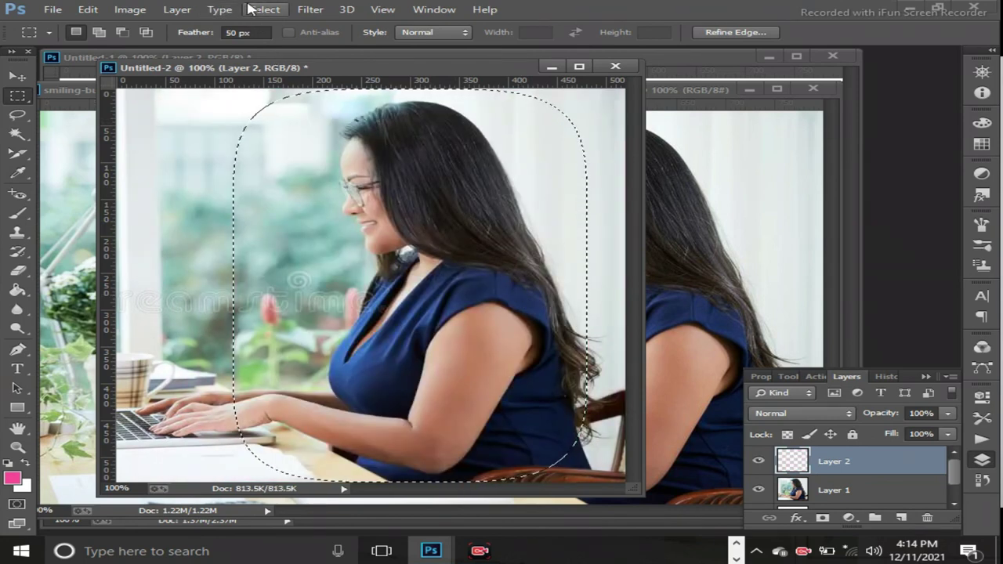
Invert the selection and fill the surrounding border on Layer 2 with the foreground pink
{"action": "left_click", "coordinate": [265, 10]}
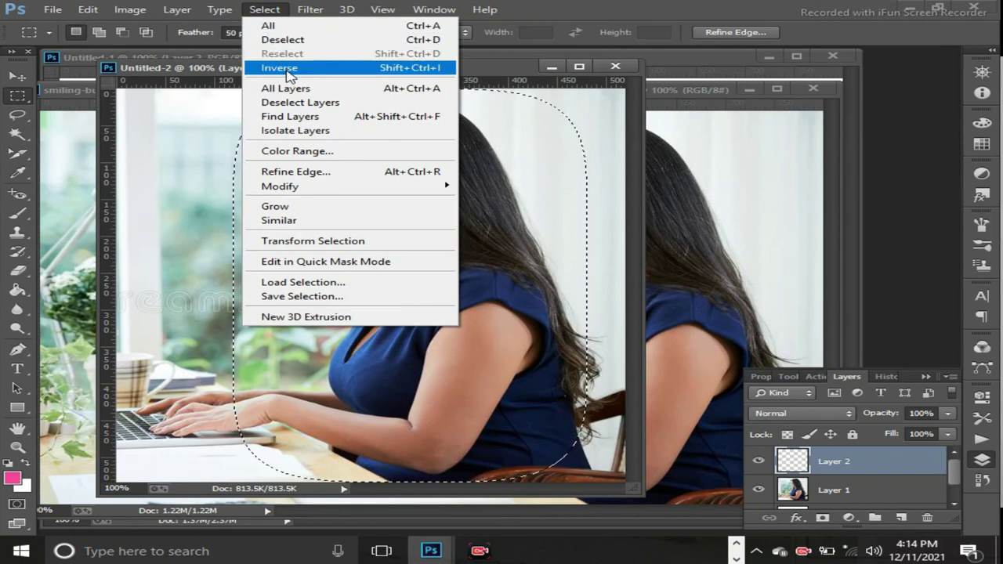
{"action": "left_click", "coordinate": [287, 70]}
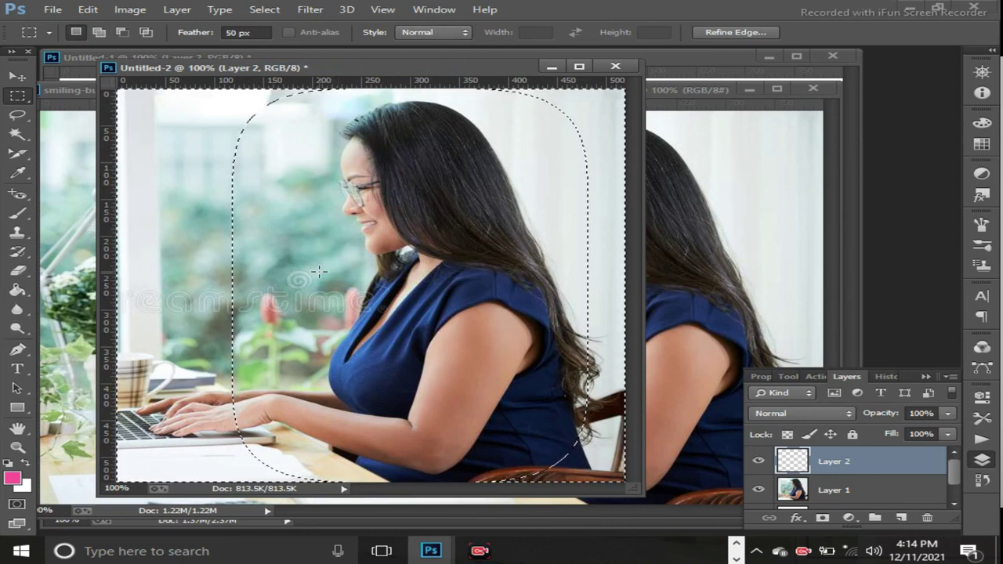
{"action": "key", "text": "alt+BackSpace"}
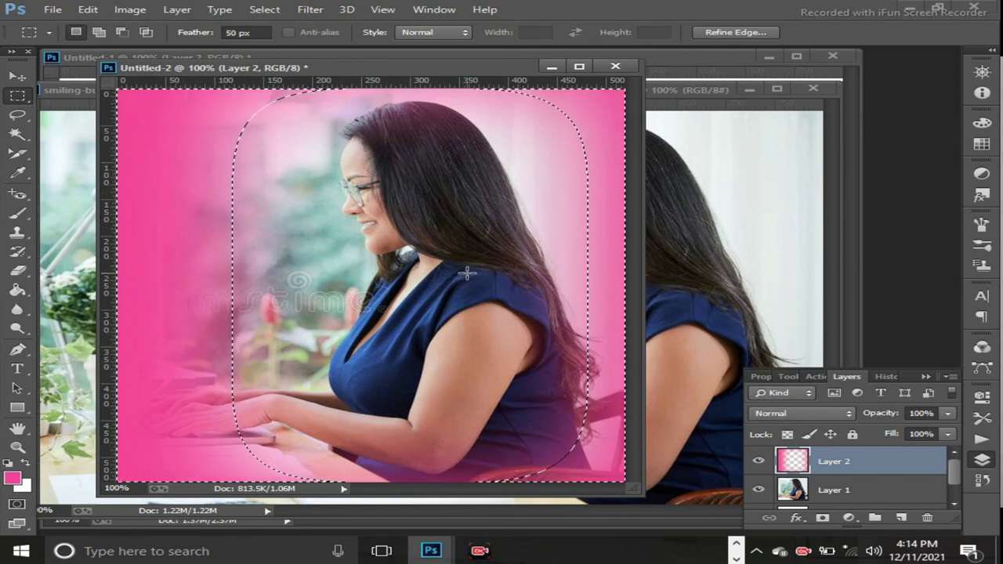
Deselect to reveal the soft pink vignette framing the woman
{"action": "left_click", "coordinate": [17, 76]}
{"action": "left_click", "coordinate": [17, 95]}
{"action": "left_click", "coordinate": [160, 153]}
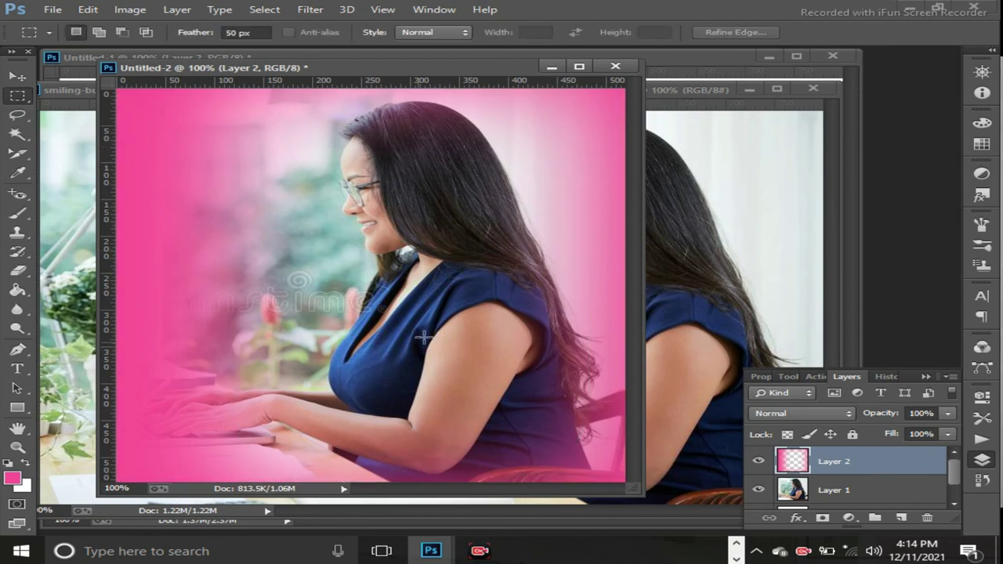